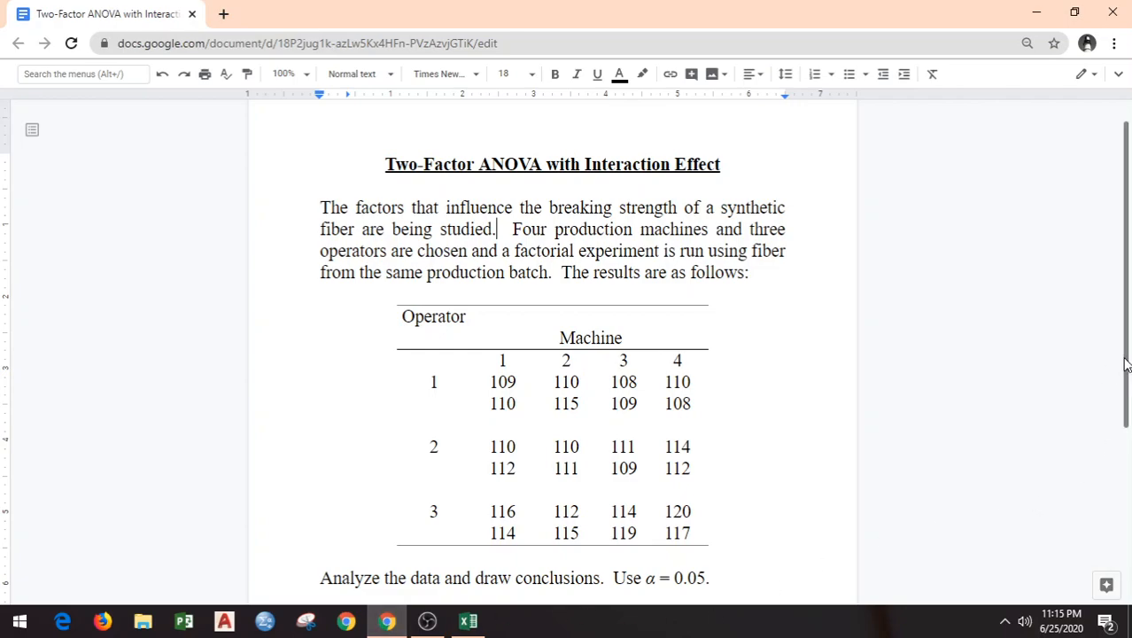
Read the problem statement to identify the response variable, the two factors, and where their levels appear in the table.
scroll(1128, 386, "down", 1)
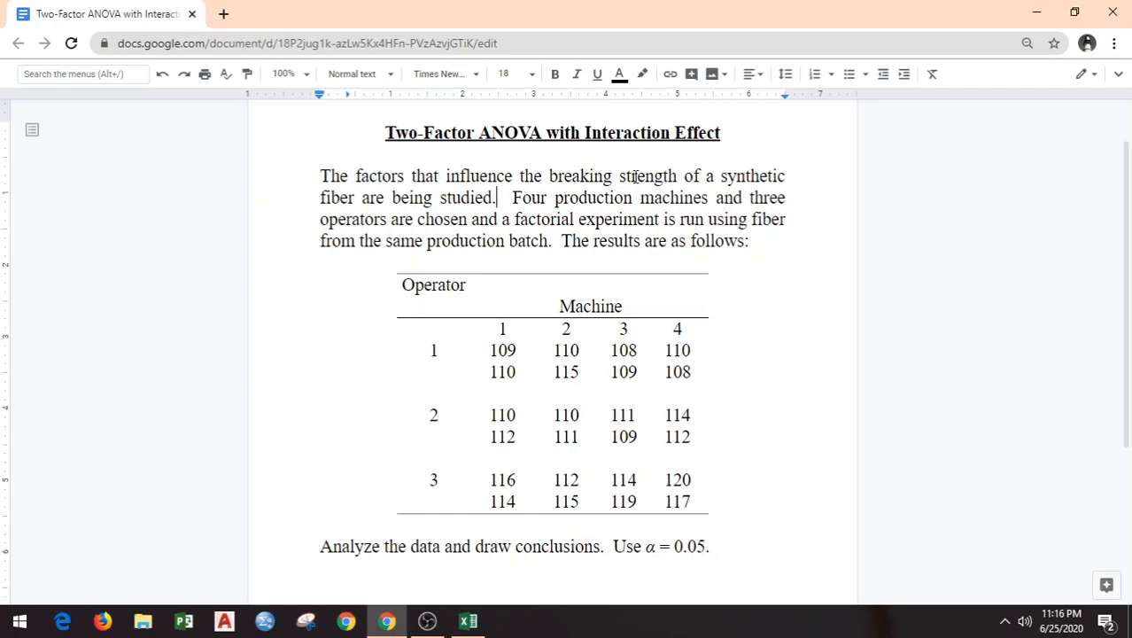
left_click(548, 175)
left_click_drag(548, 175, 356, 197)
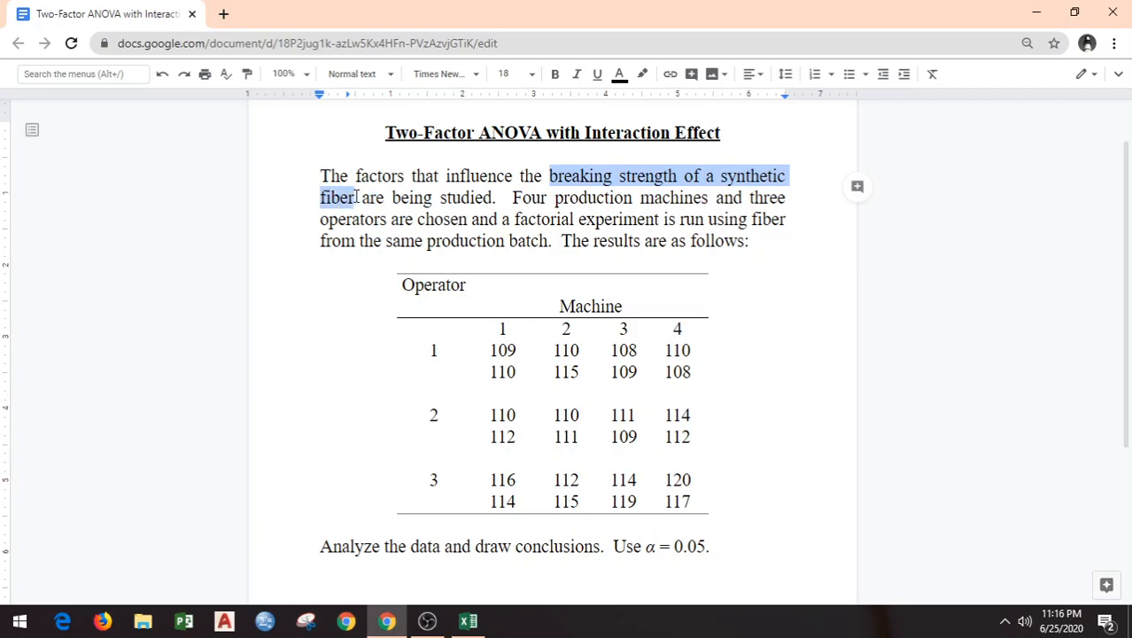
left_click(524, 197)
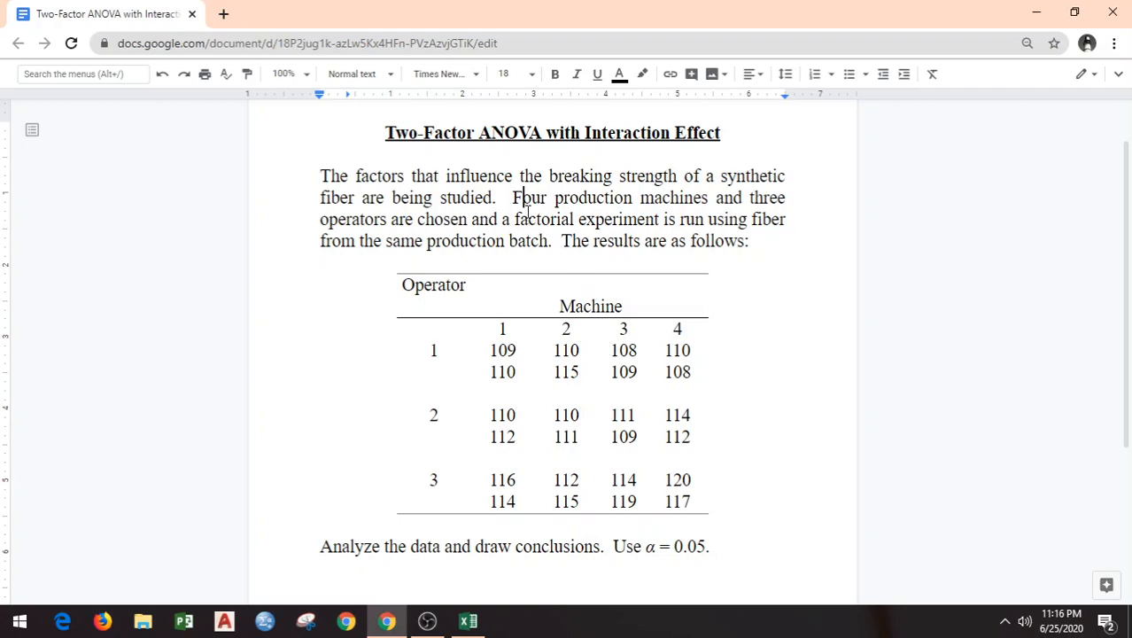
left_click_drag(555, 198, 707, 199)
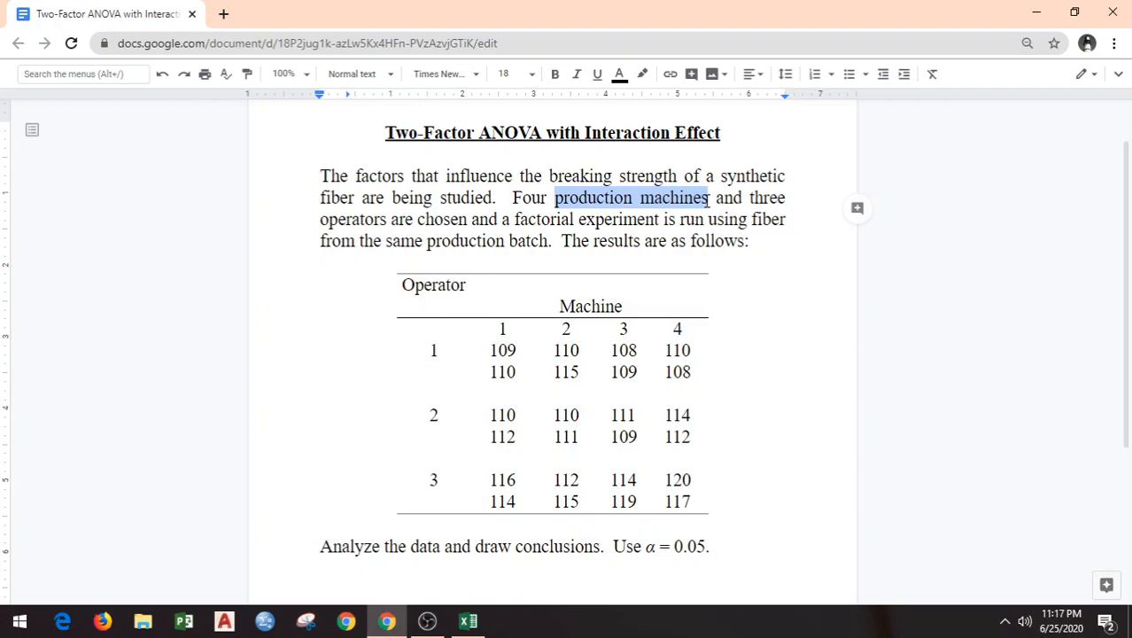
left_click_drag(317, 219, 387, 222)
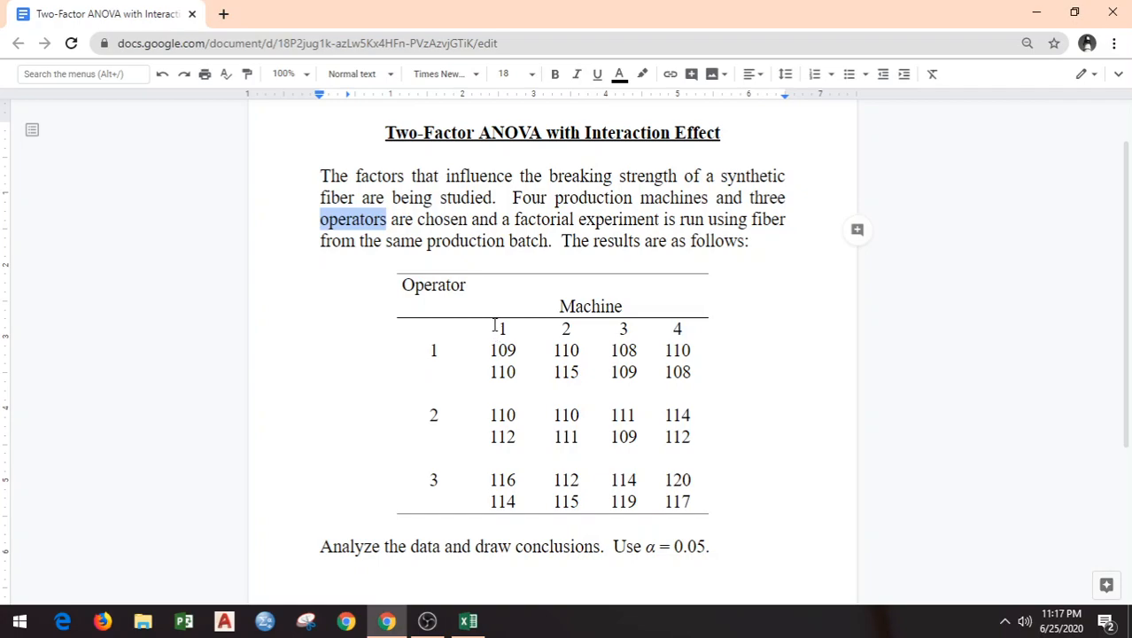
left_click_drag(503, 327, 673, 327)
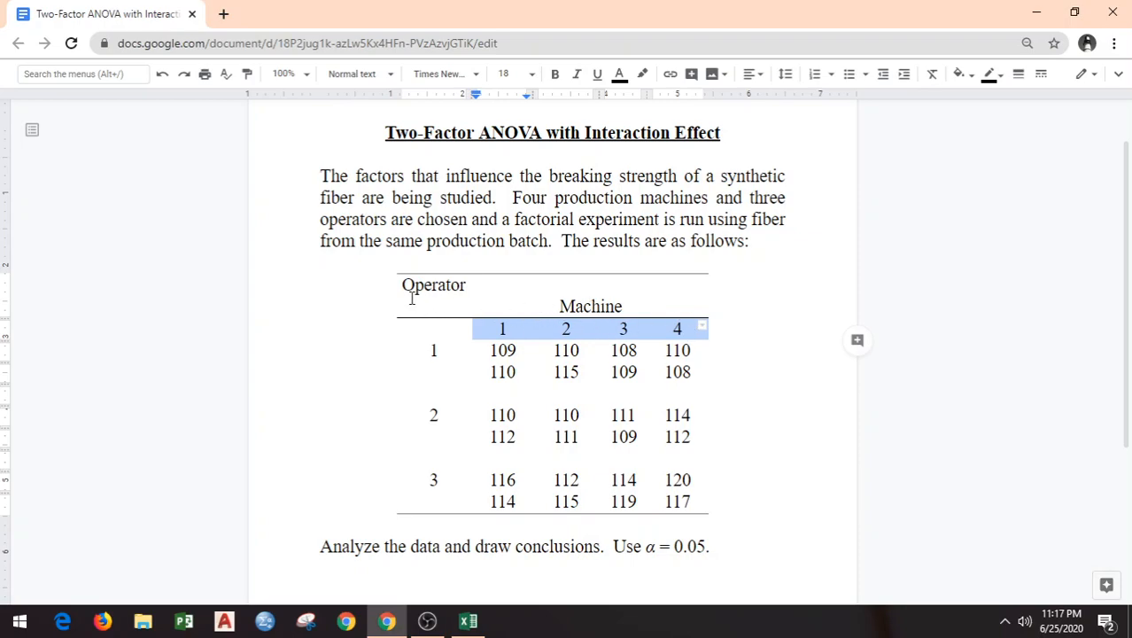
left_click_drag(403, 285, 462, 297)
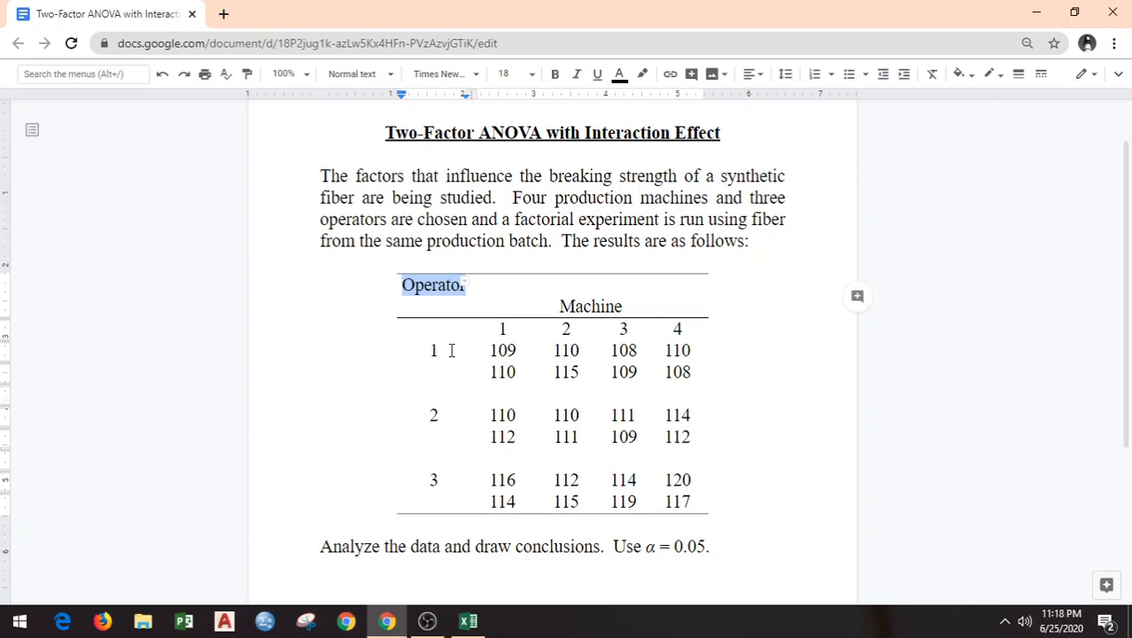
Examine the data table's replicate observations for each operator and machine combination, starting with operator 1 on machine 1.
left_click_drag(425, 350, 437, 351)
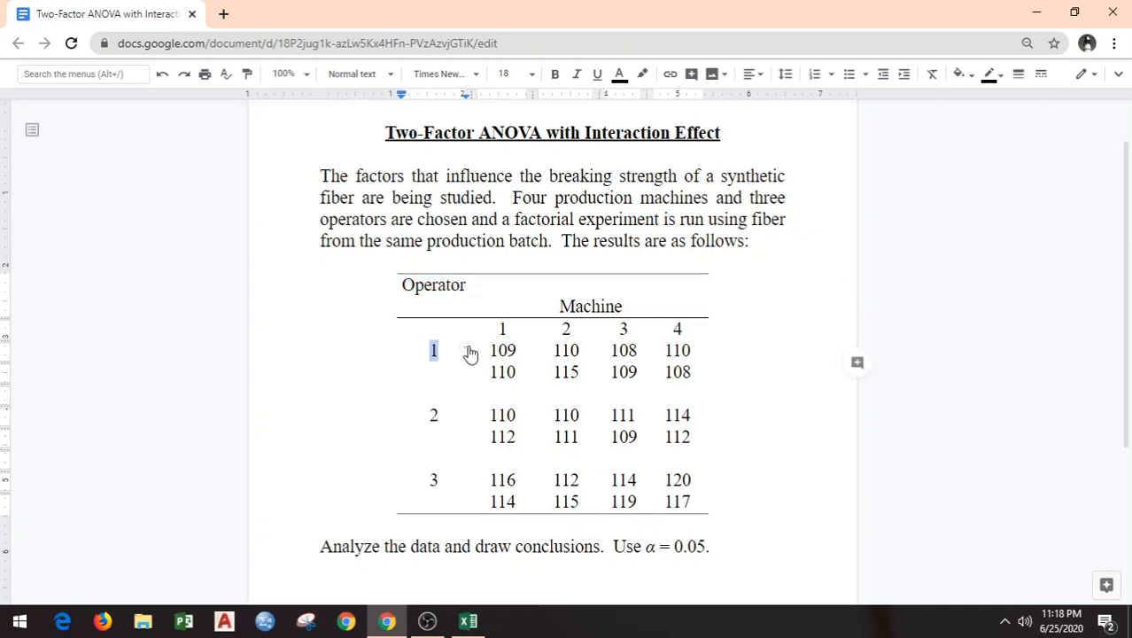
left_click_drag(501, 327, 514, 327)
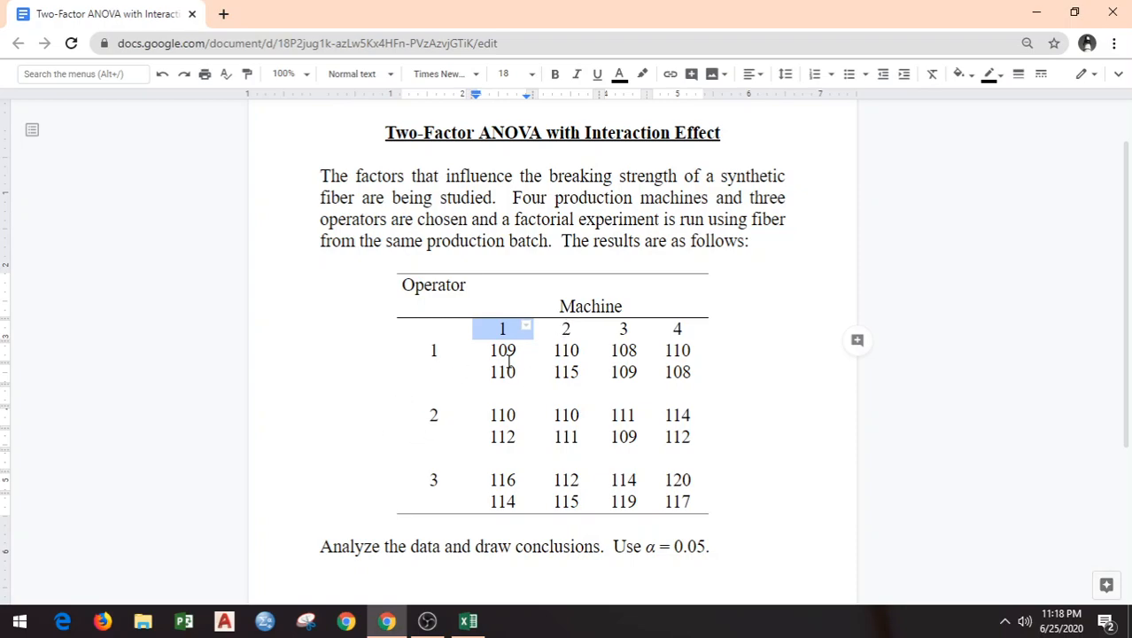
left_click(494, 443)
left_click(431, 350)
left_click_drag(433, 351, 445, 356)
left_click_drag(498, 328, 516, 352)
left_click_drag(491, 372, 511, 374)
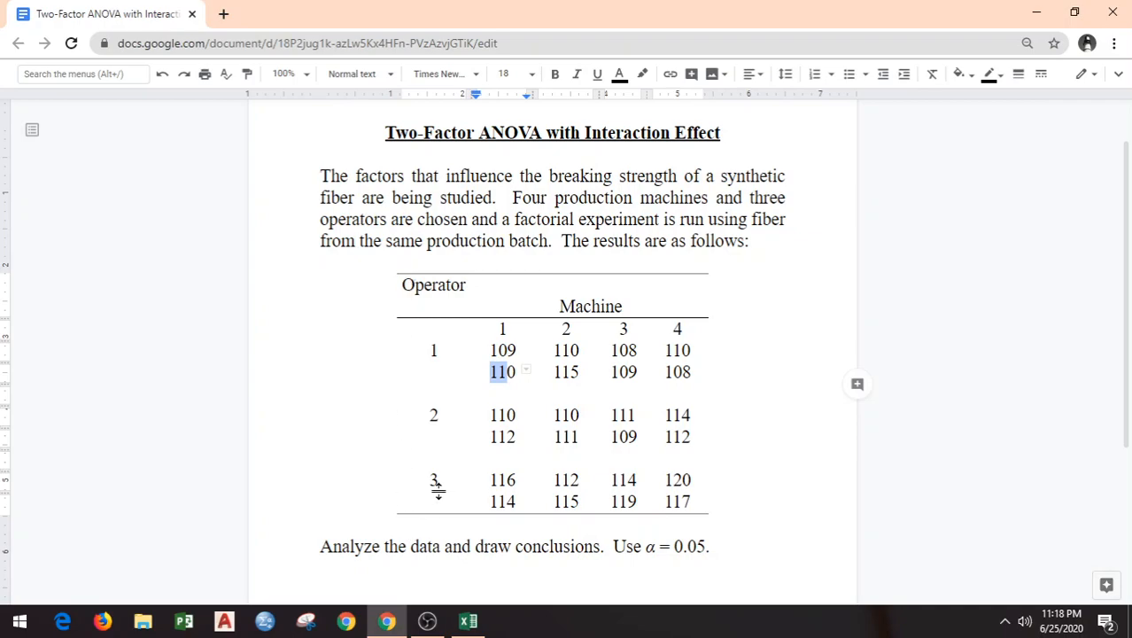
left_click(491, 351)
left_click_drag(491, 350, 515, 373)
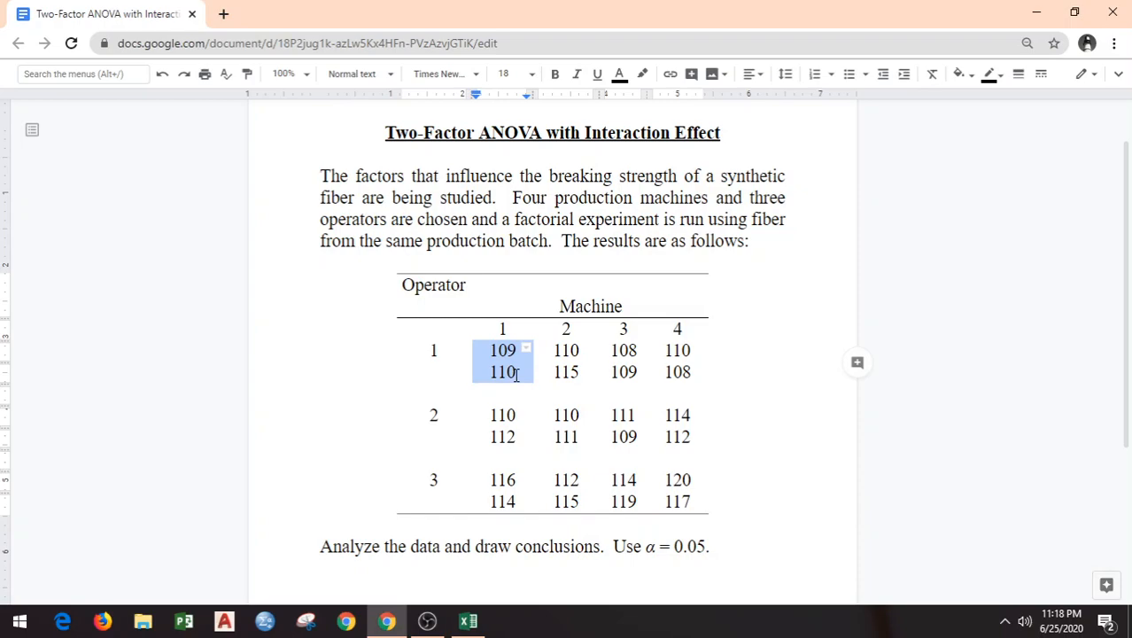
left_click(505, 370)
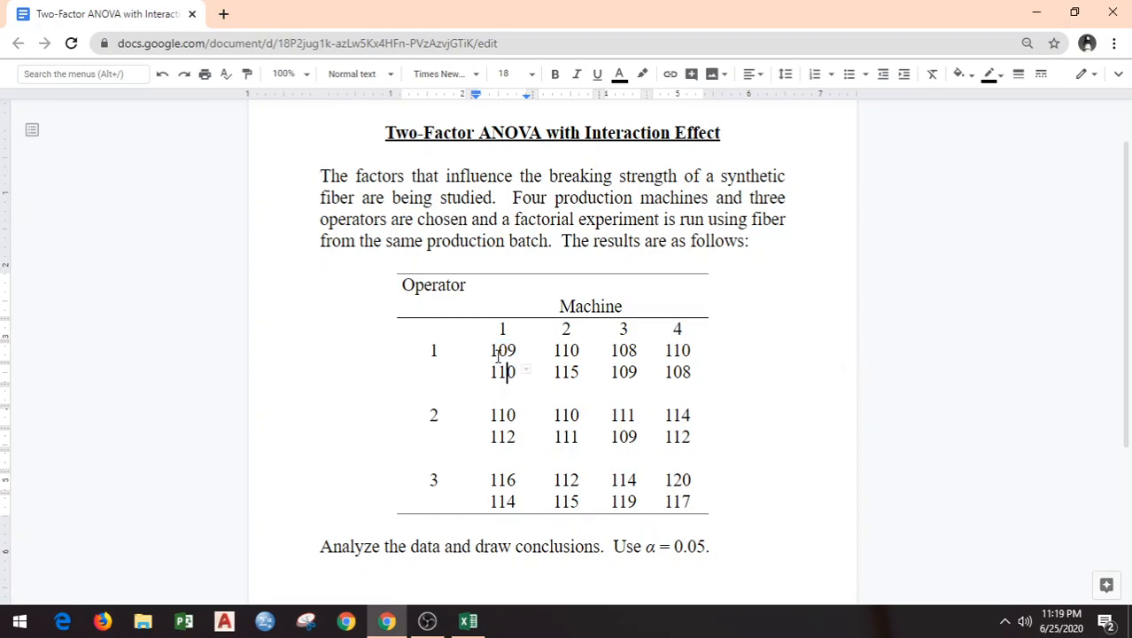
left_click_drag(486, 351, 676, 500)
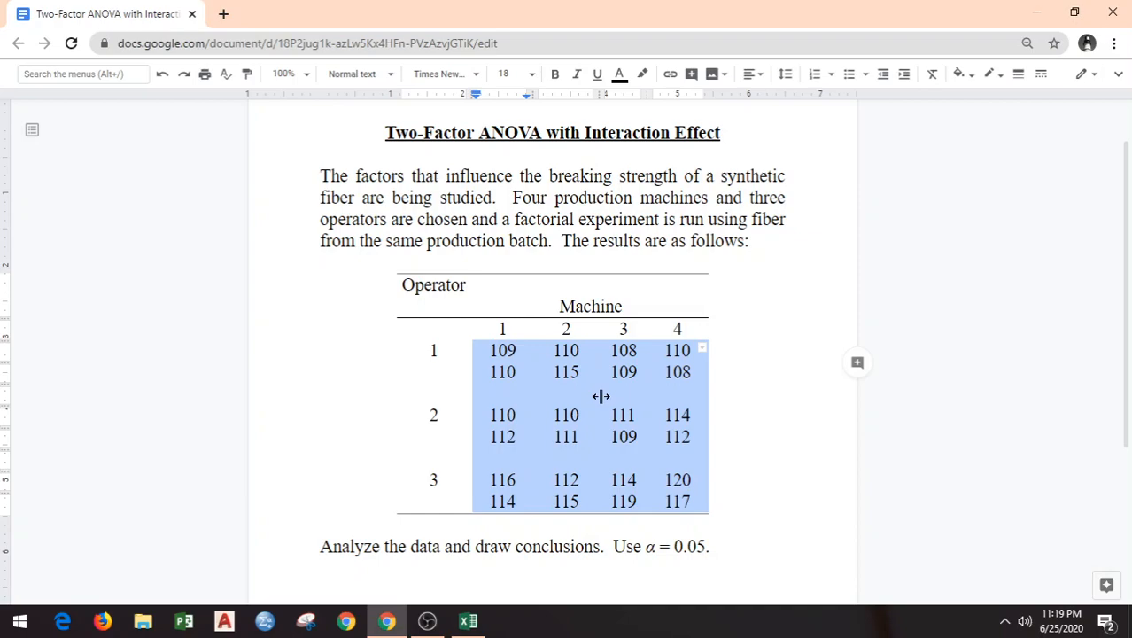
left_click(563, 434)
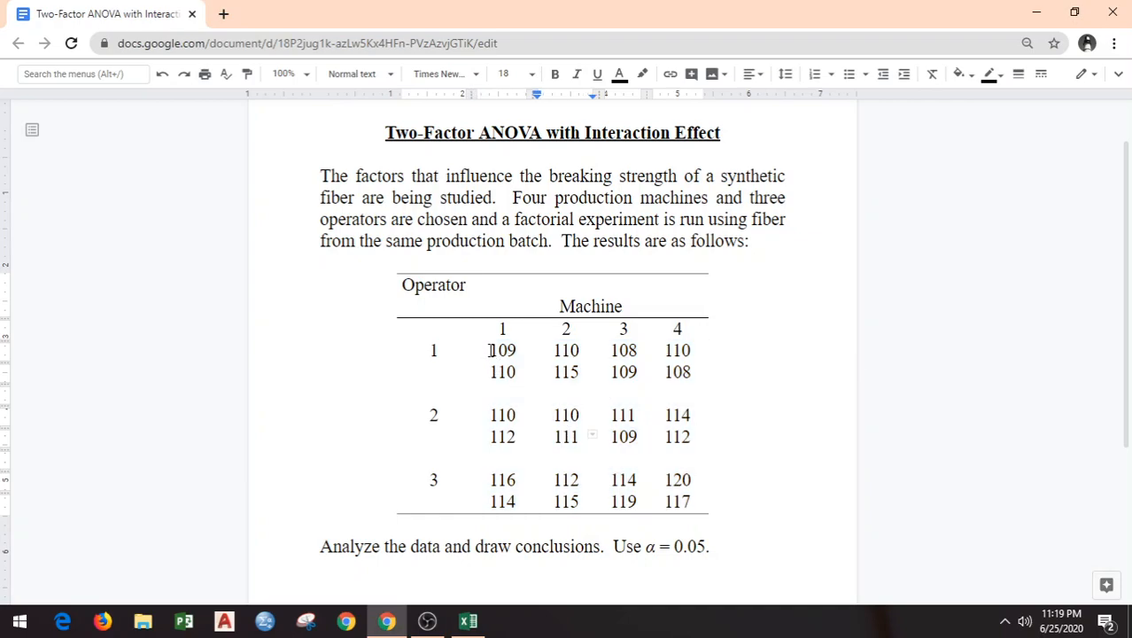
left_click_drag(489, 350, 521, 351)
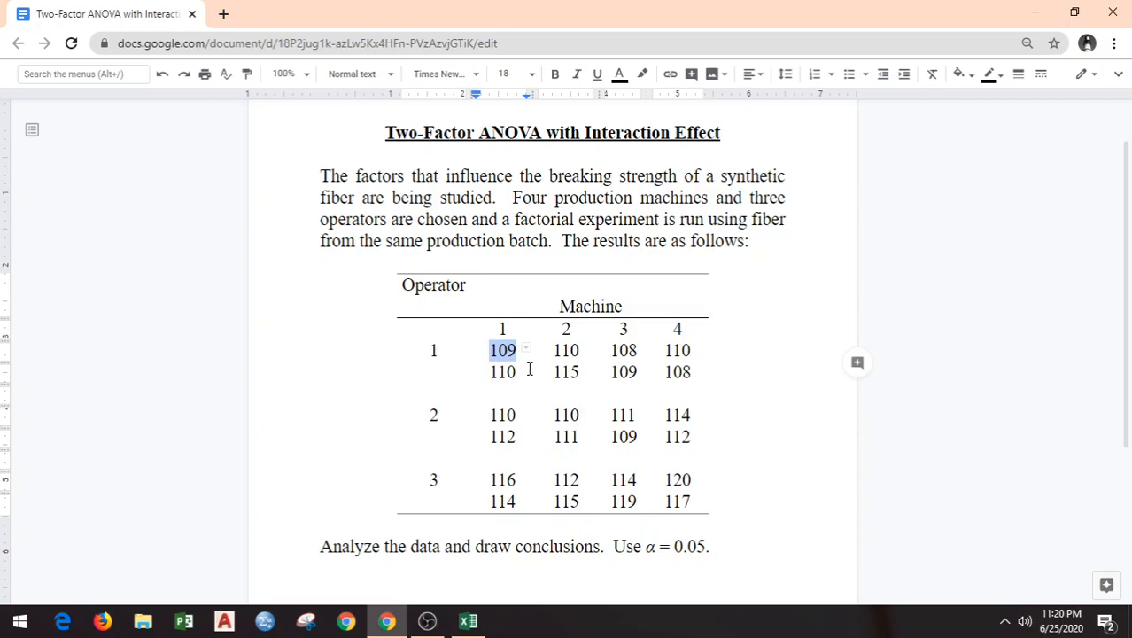
left_click(528, 371)
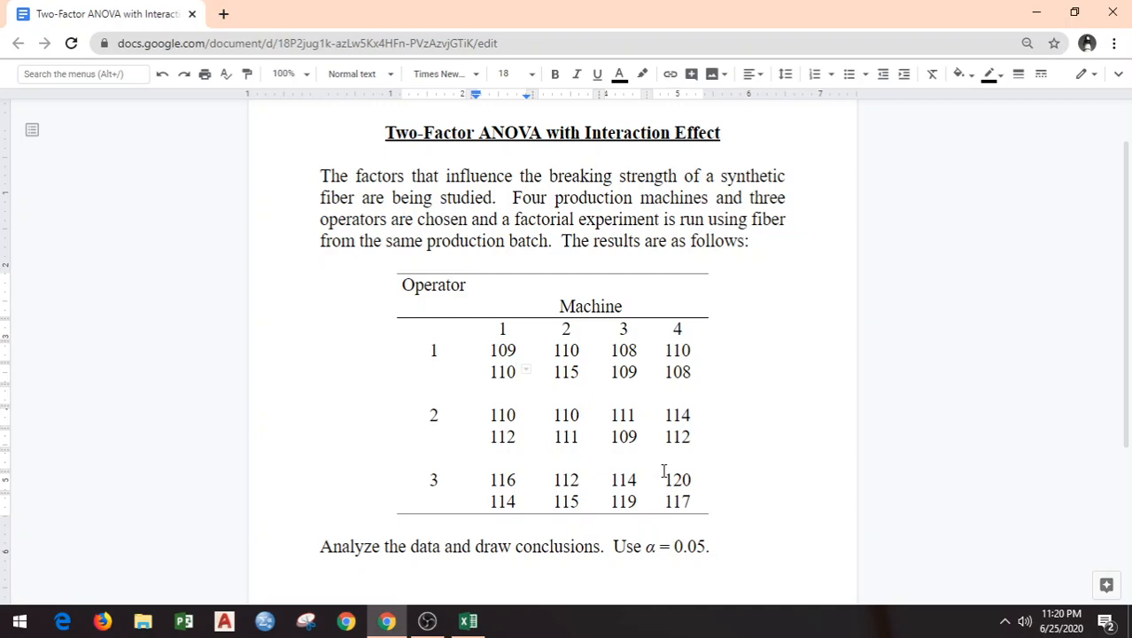
Review the full problem and check the significance level specified below the data table.
left_click_drag(1128, 270, 1130, 321)
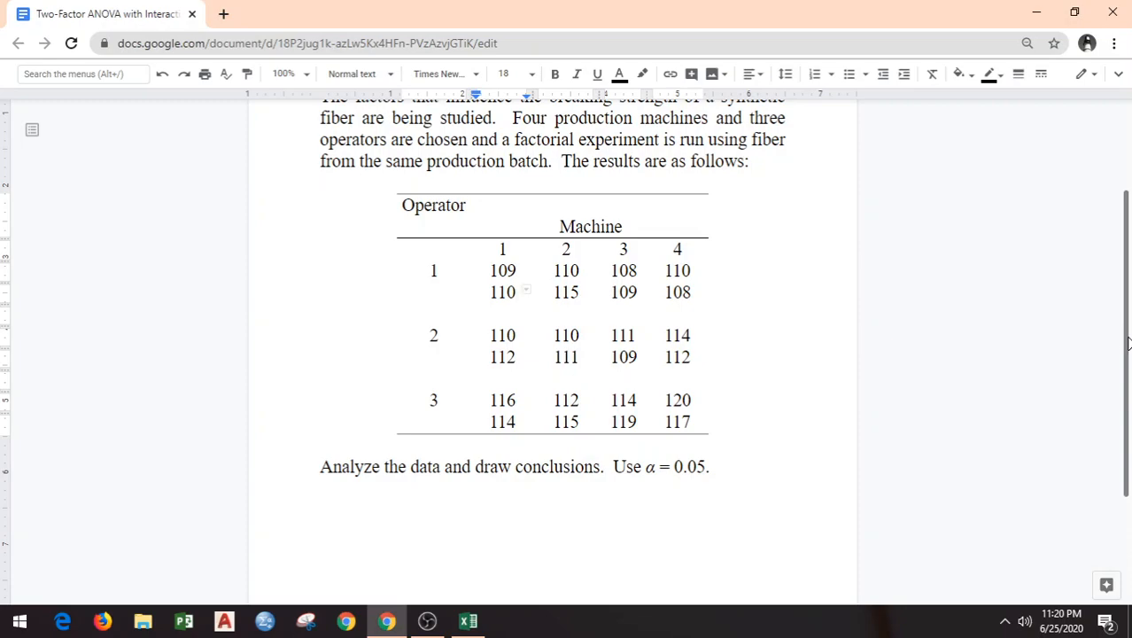
scroll(1129, 343, "up", 3)
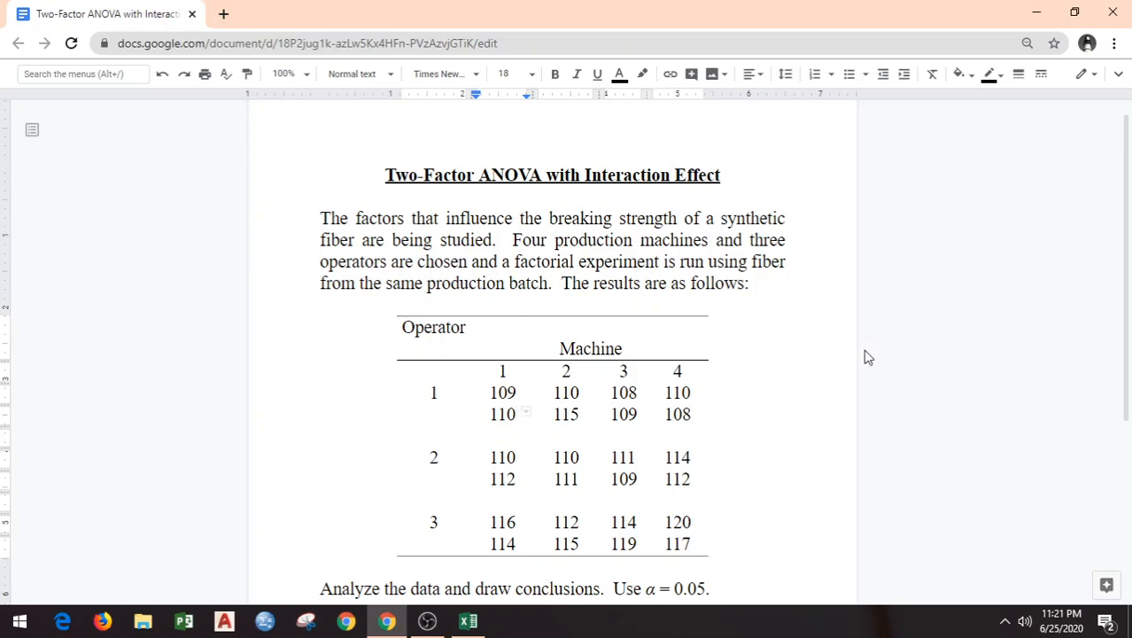
left_click_drag(1125, 251, 1130, 331)
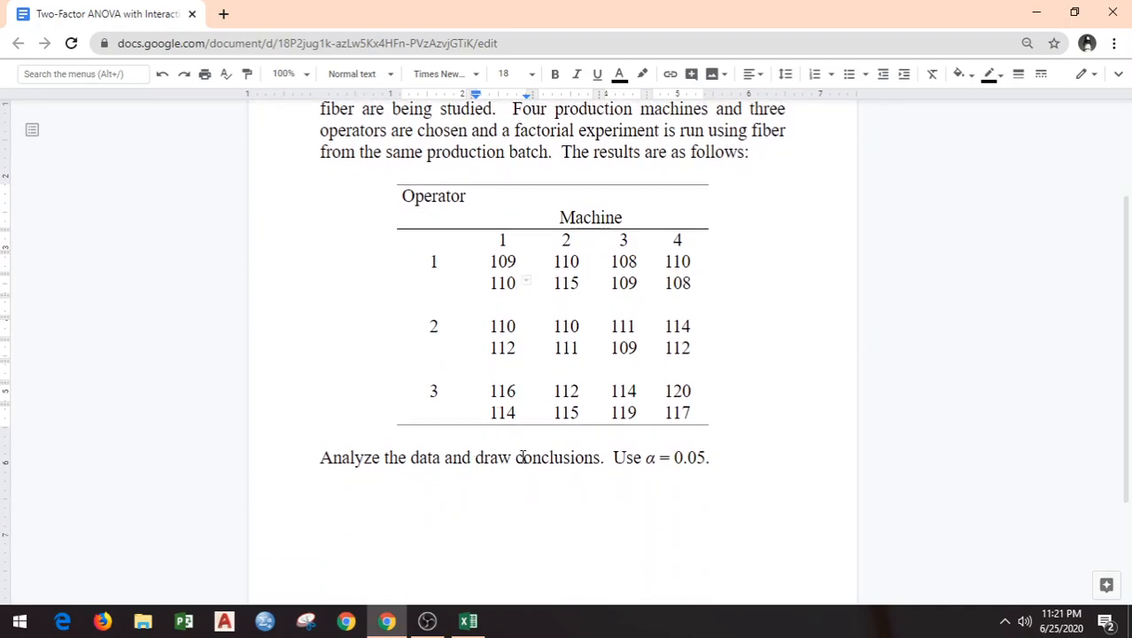
left_click_drag(646, 458, 709, 458)
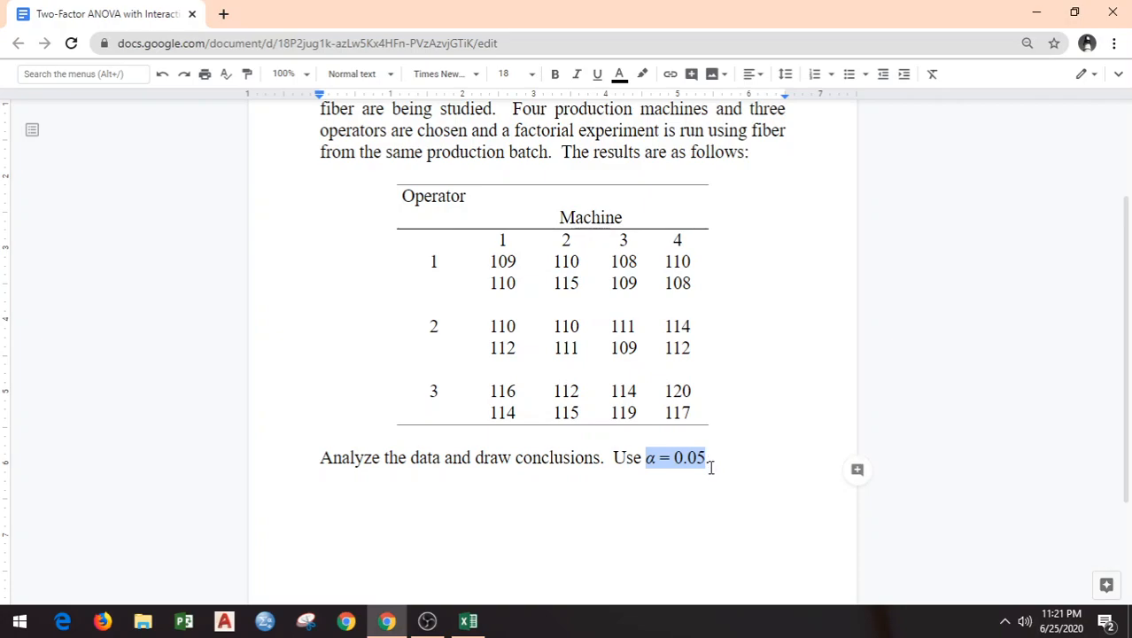
Copy the whole operator-by-machine table from the document and paste it into Excel starting at cell A1.
left_click(509, 328)
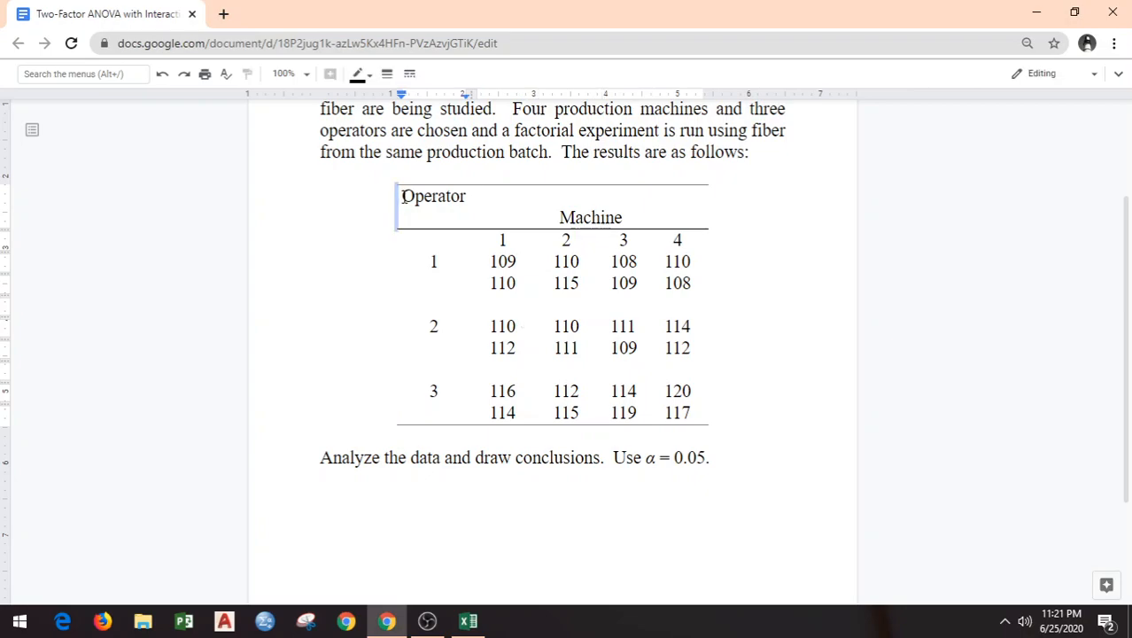
left_click_drag(400, 196, 682, 413)
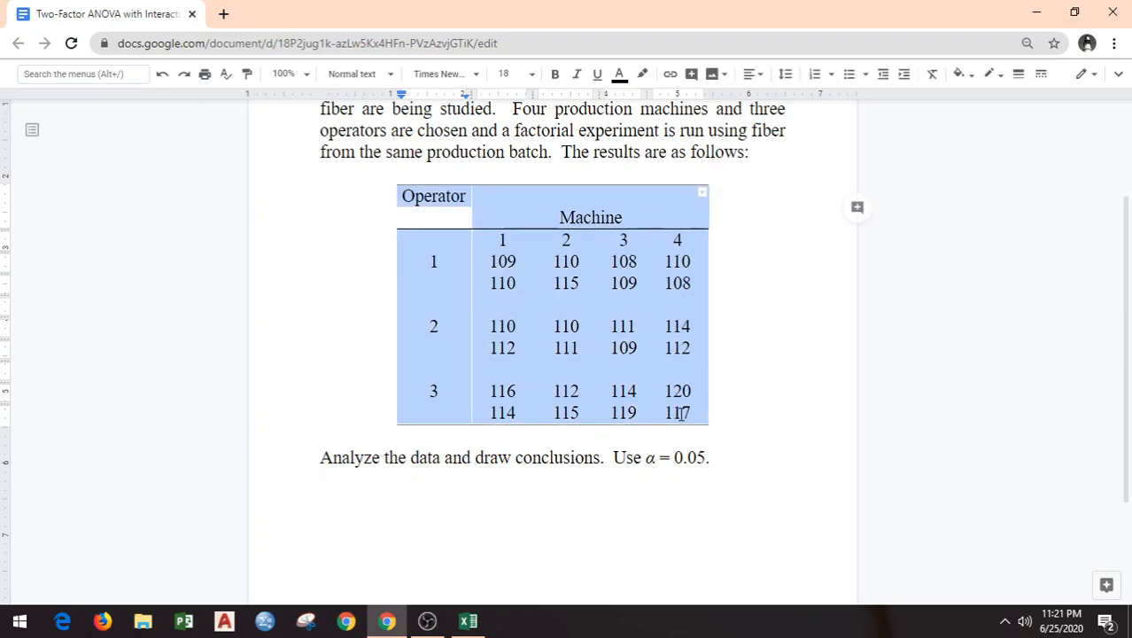
left_click(468, 620)
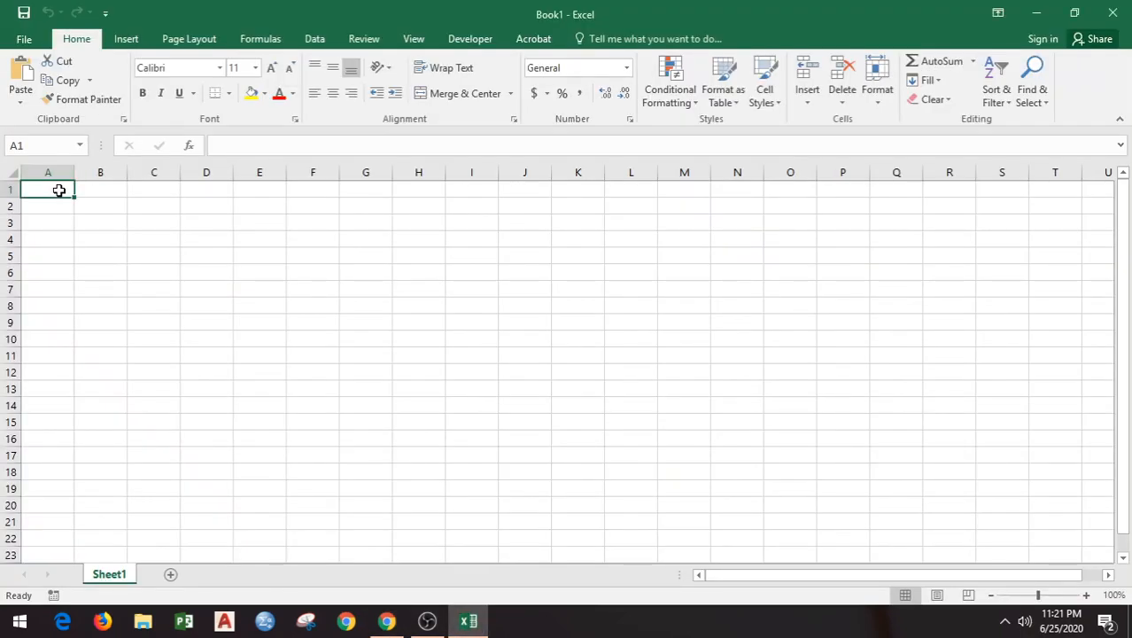
key("ctrl+v")
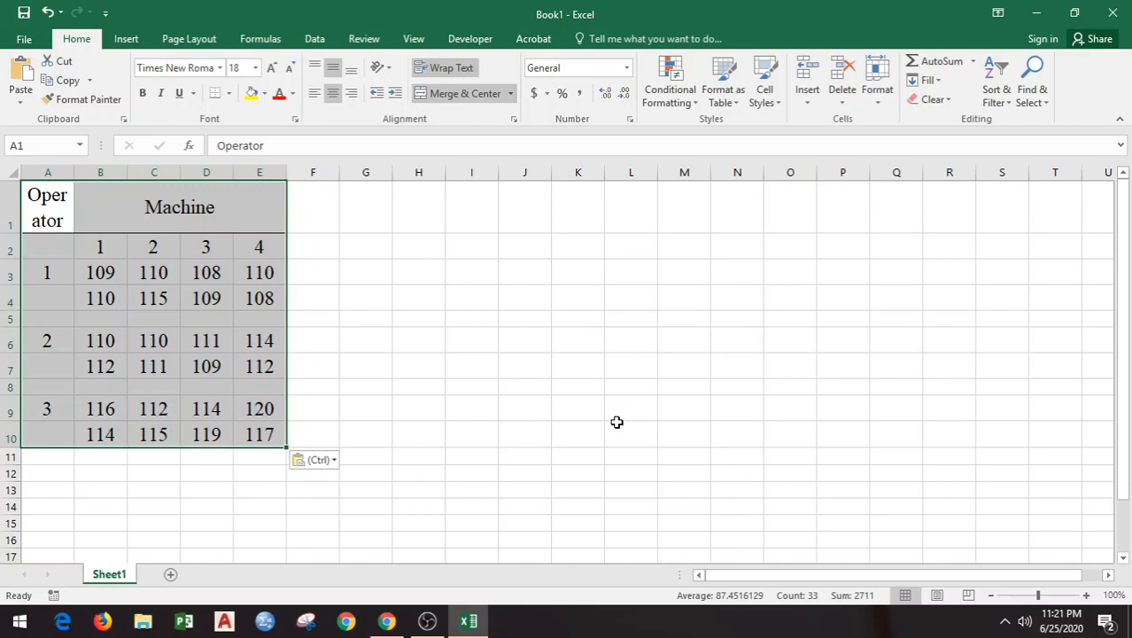
Widen column A to 14.86 so the Operator heading fits on one line.
left_click_drag(75, 173, 114, 175)
left_click(114, 175)
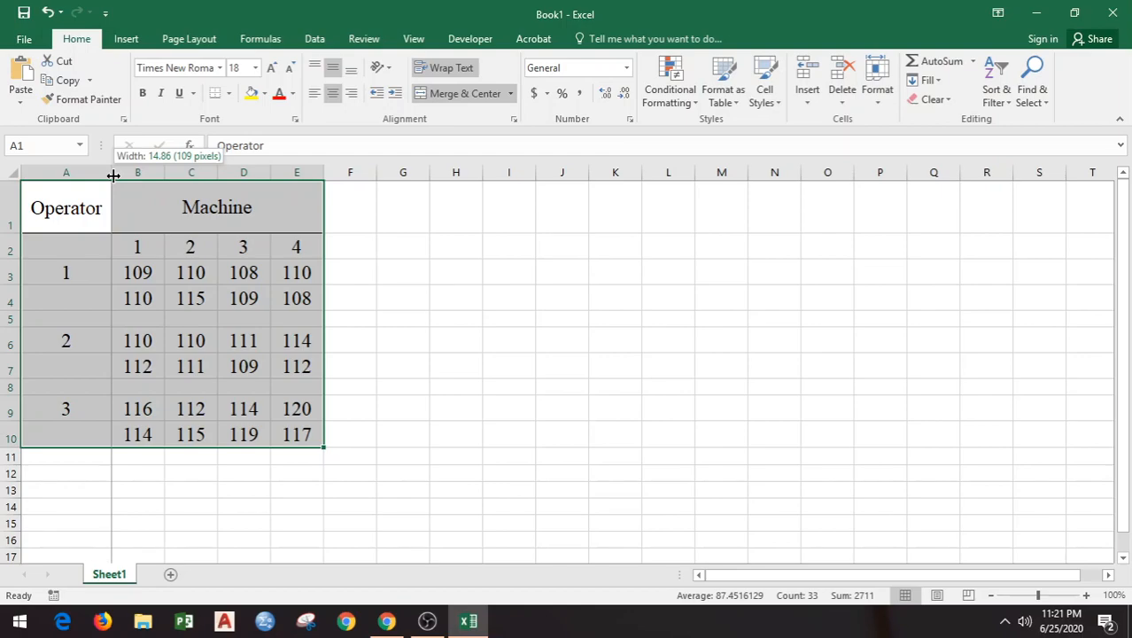
left_click(257, 320)
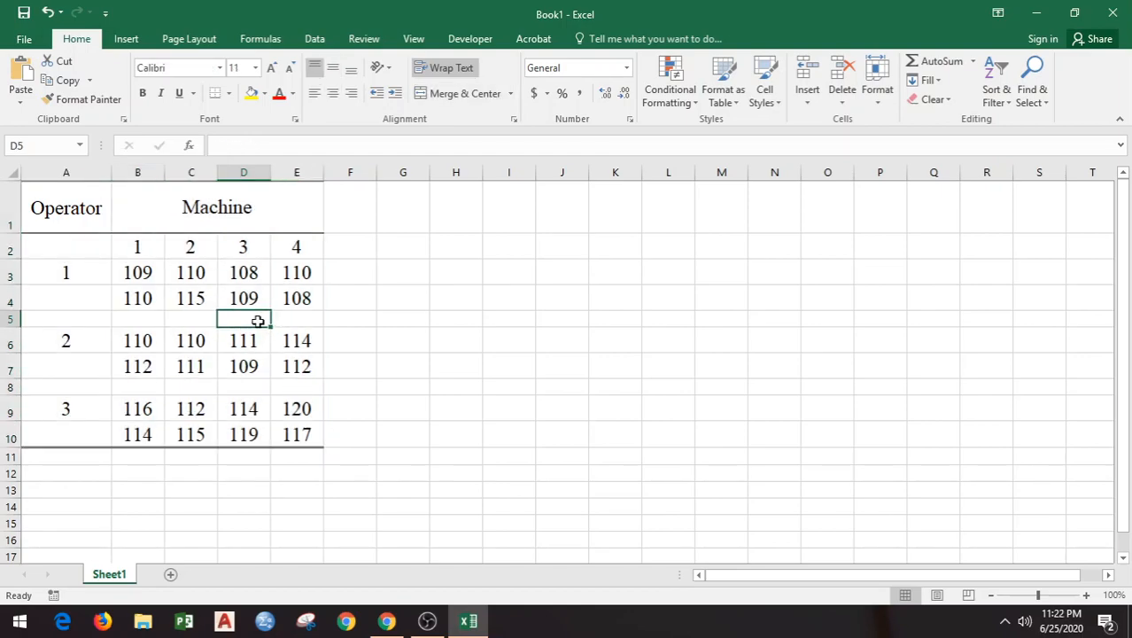
Delete the blank rows separating the three operator groups in the pasted table.
left_click(11, 320)
right_click(11, 320)
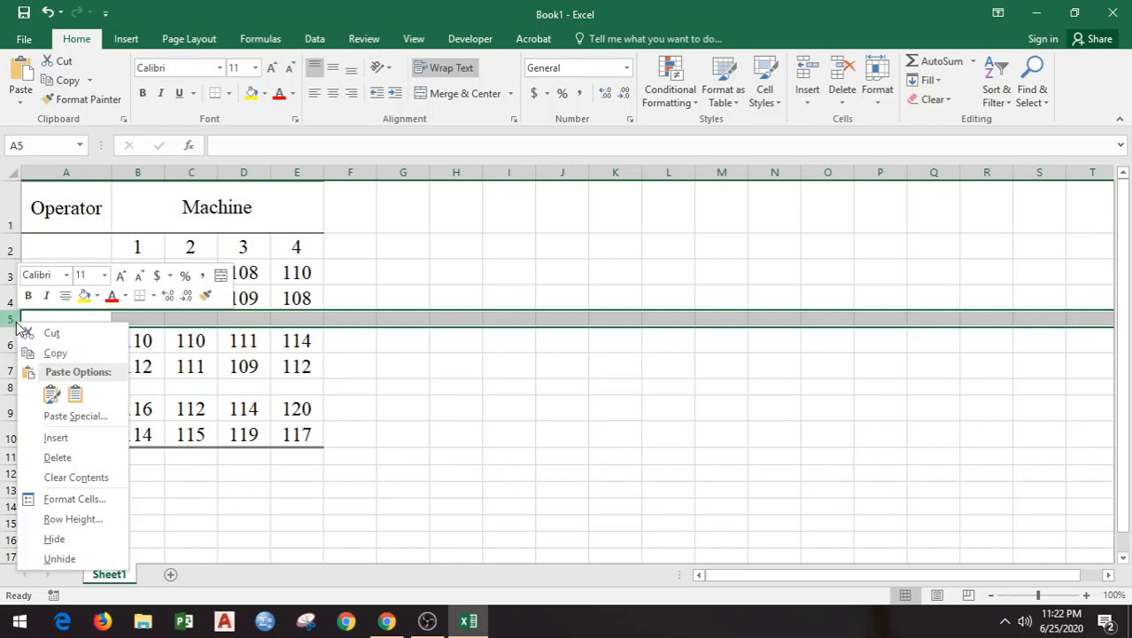
left_click(58, 458)
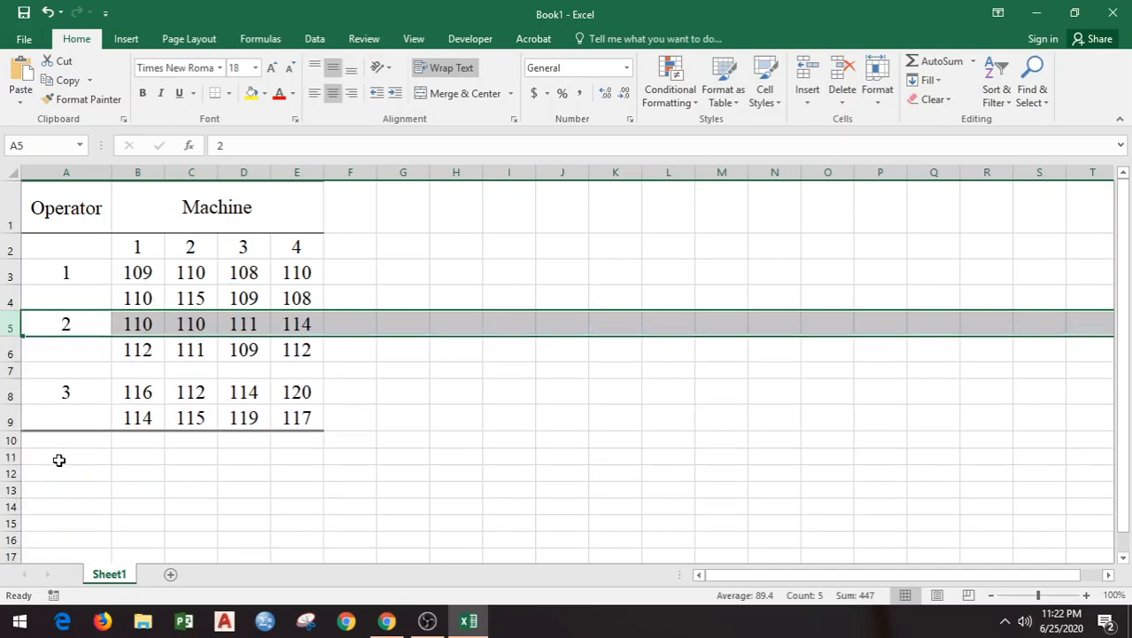
left_click(11, 369)
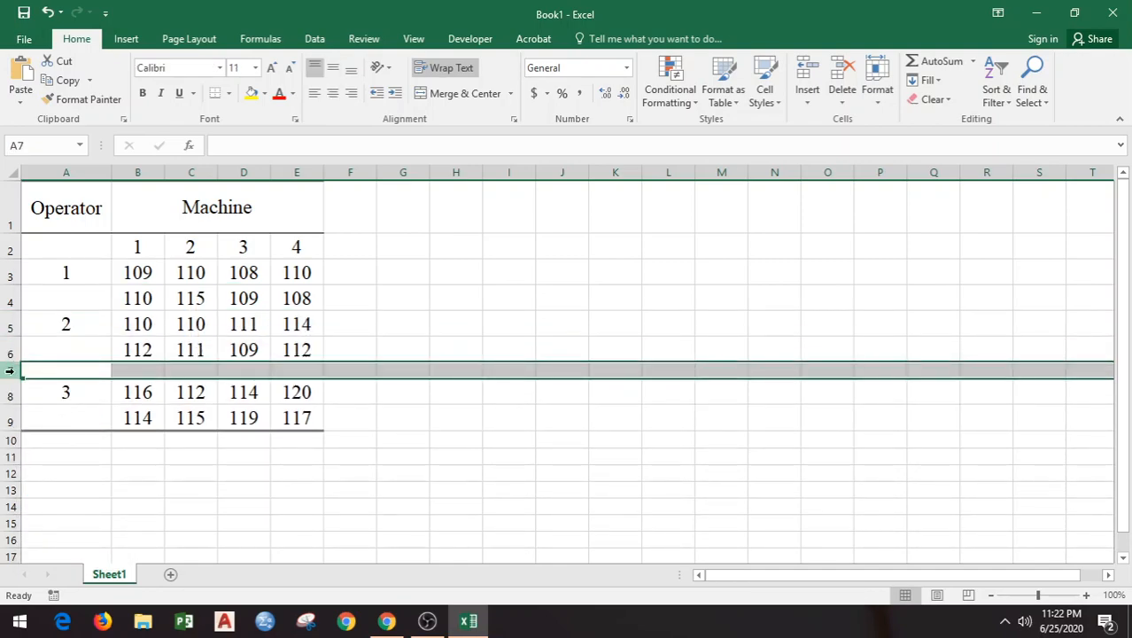
right_click(14, 372)
left_click(27, 259)
left_click(457, 404)
Make the Operator and Machine headings, the machine numbers, and the operator numbers in column A bold.
left_click_drag(101, 266, 239, 322)
left_click_drag(93, 205, 270, 247)
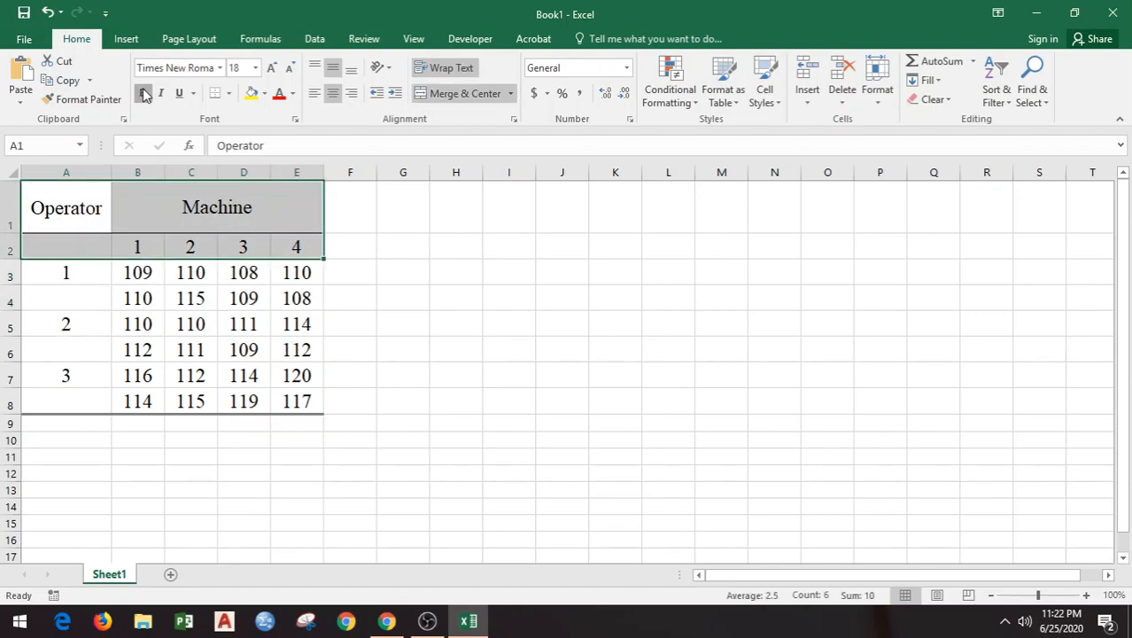
left_click(143, 93)
left_click_drag(80, 250, 72, 355)
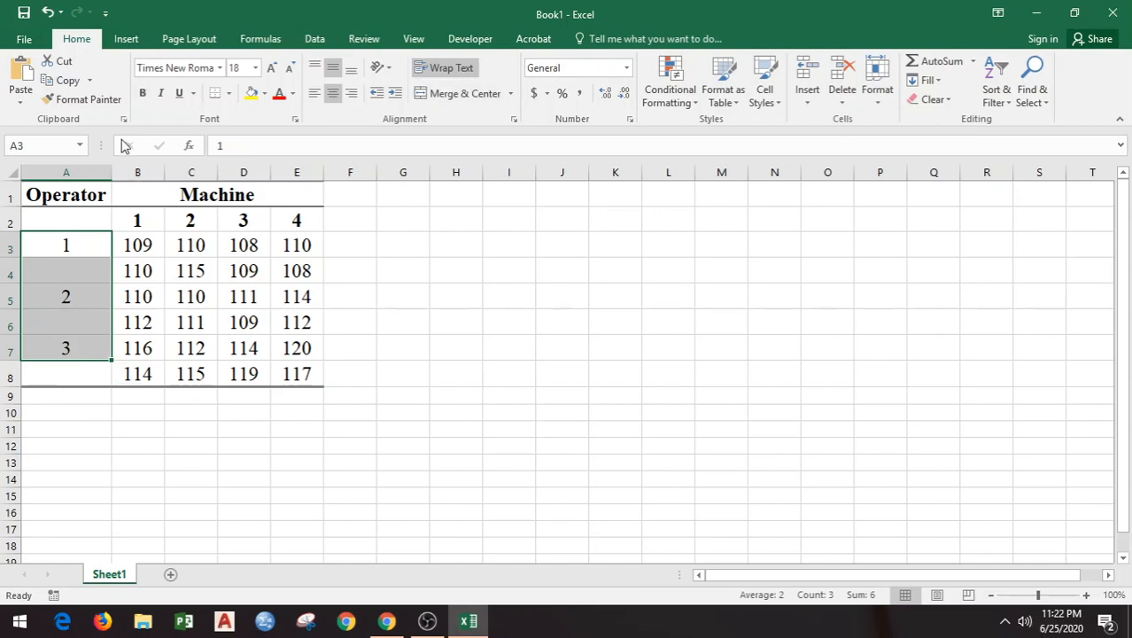
left_click(143, 93)
left_click(409, 290)
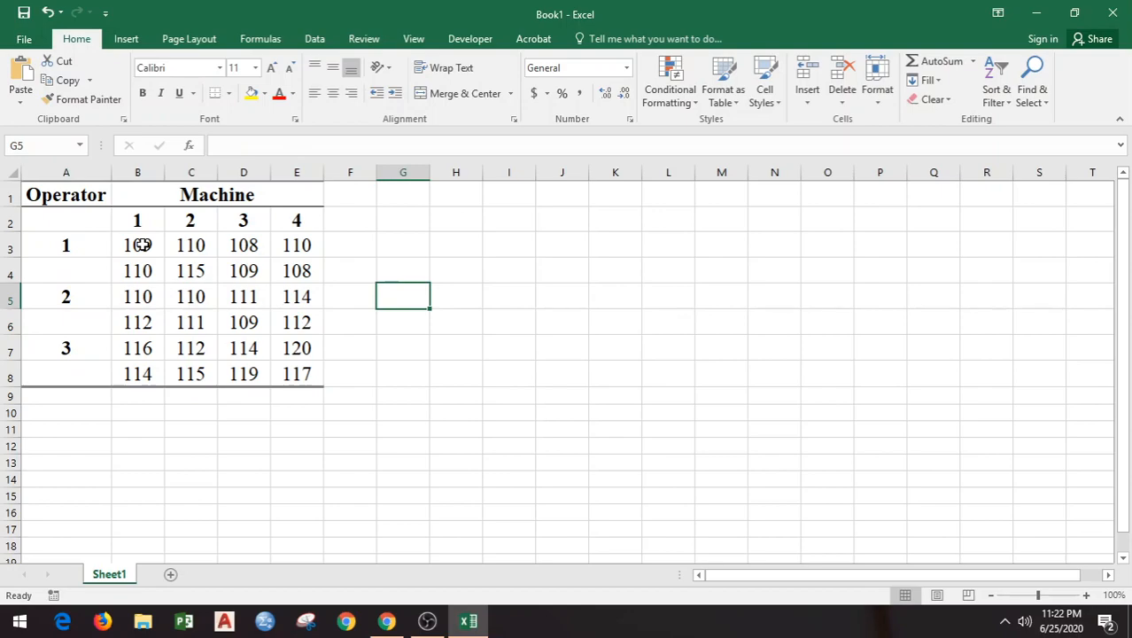
Shade columns A to E yellow for operator 1's rows, light orange for operator 2's, and light blue-gray for operator 3's.
left_click_drag(73, 246, 296, 272)
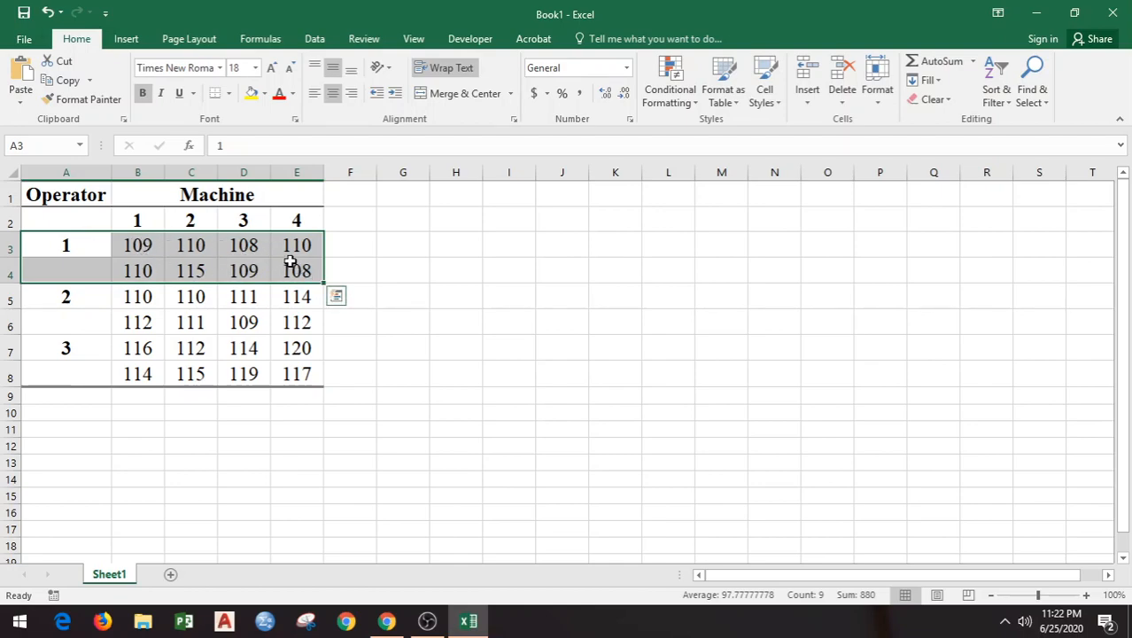
left_click(252, 93)
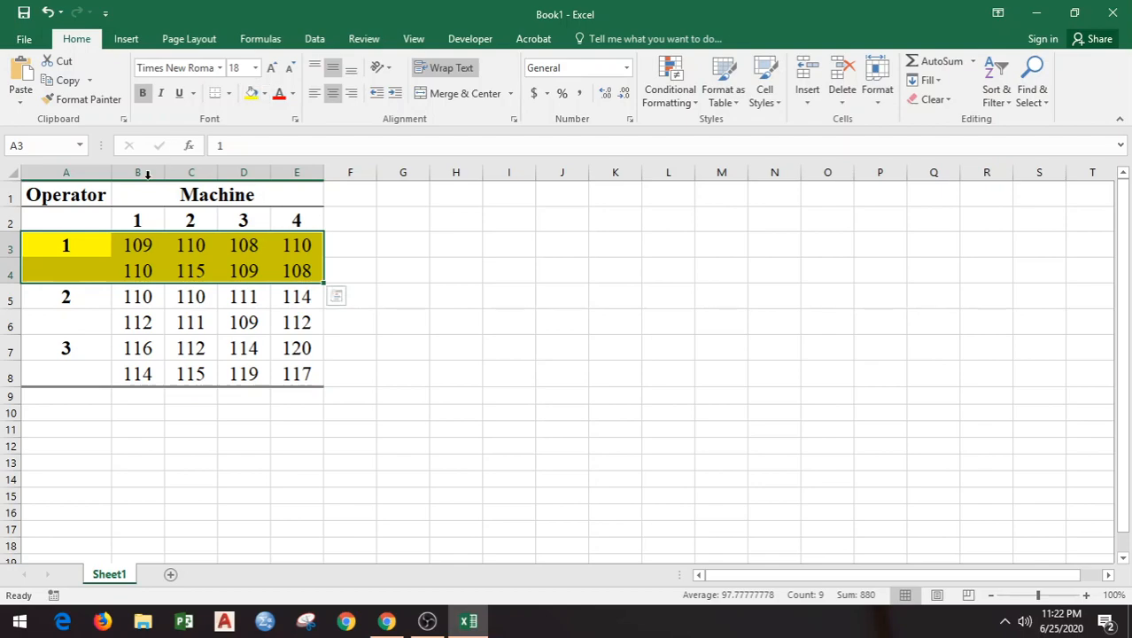
left_click_drag(77, 297, 287, 328)
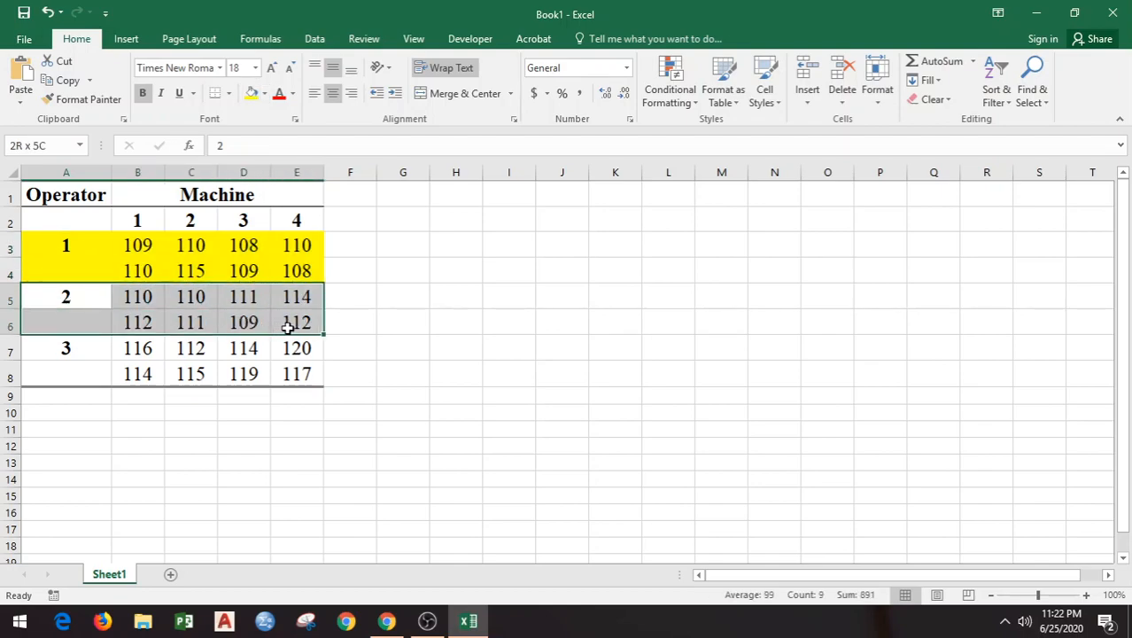
left_click(265, 93)
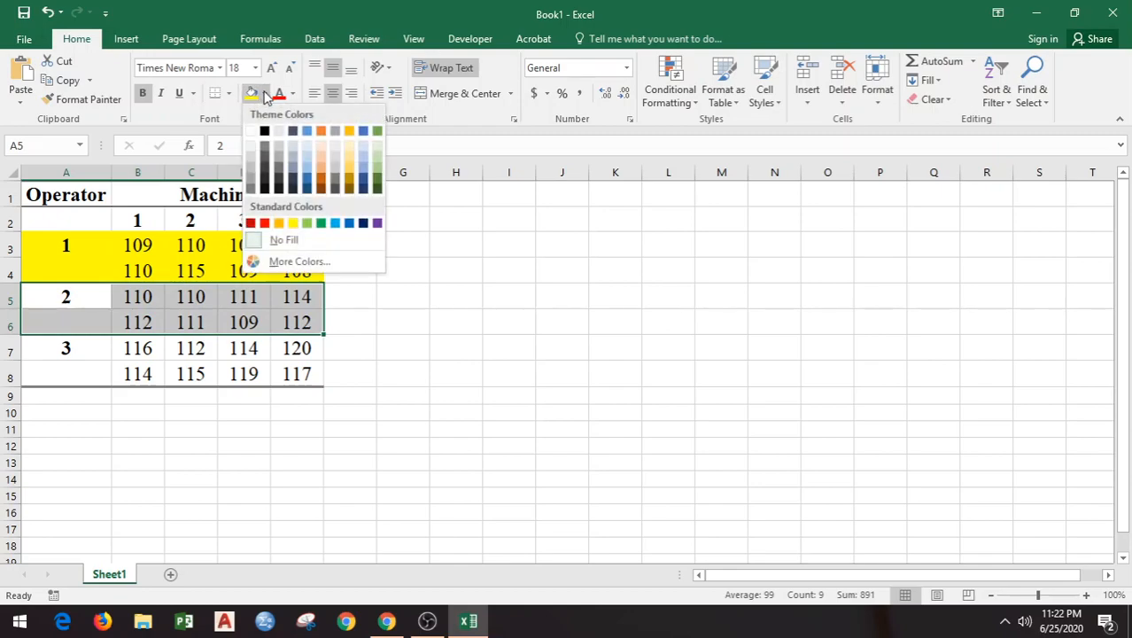
left_click(320, 148)
left_click_drag(79, 351, 302, 370)
left_click(265, 93)
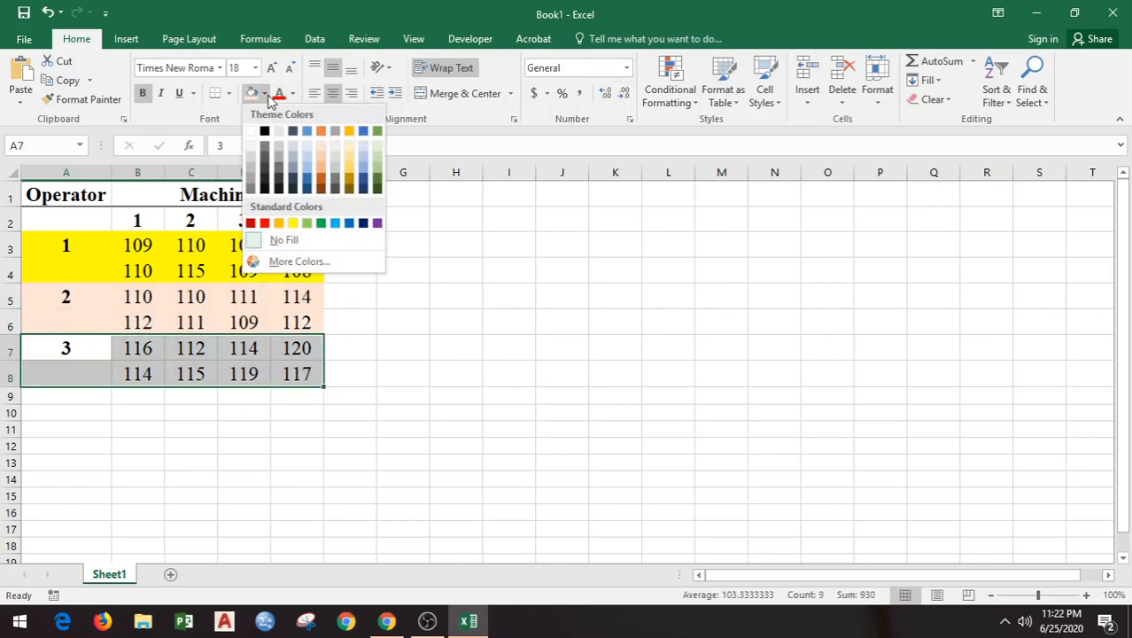
left_click(296, 159)
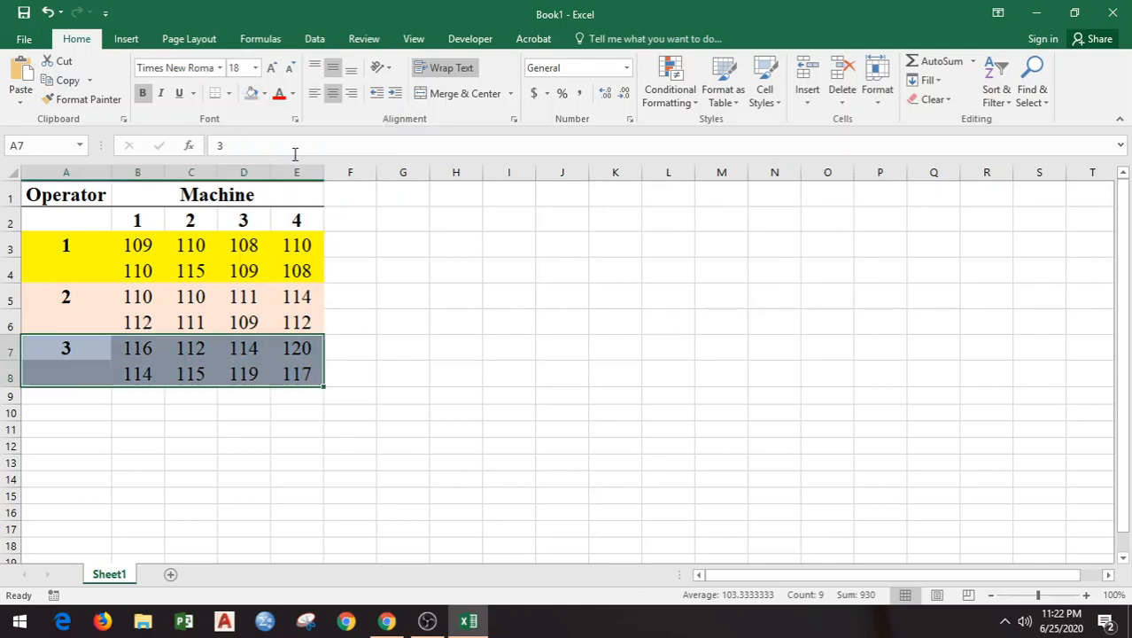
left_click(430, 321)
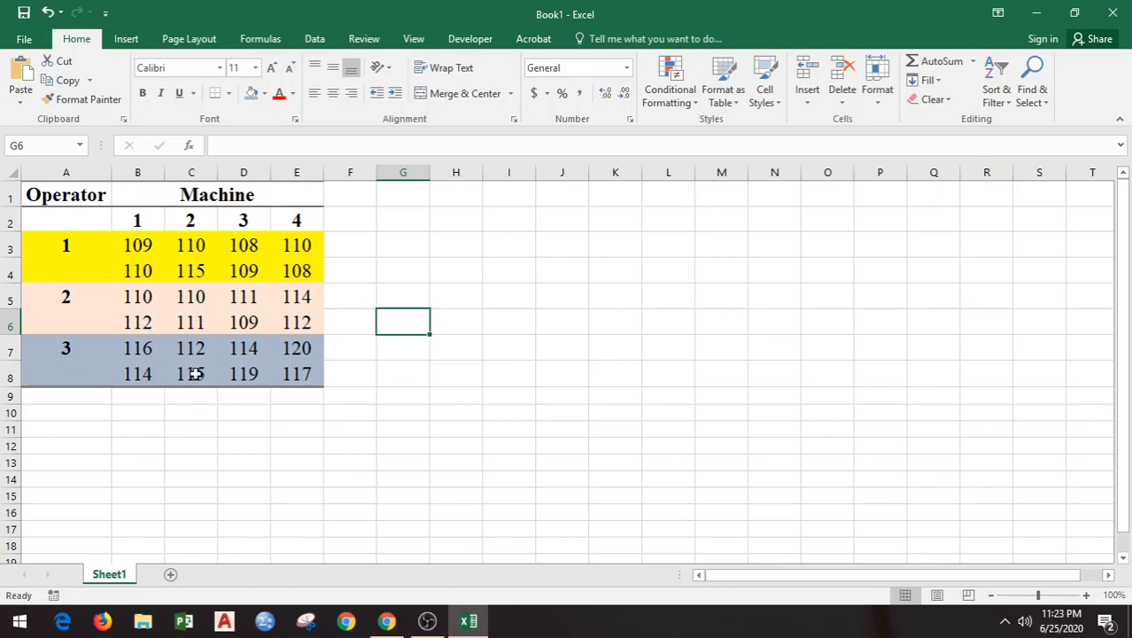
left_click(443, 380)
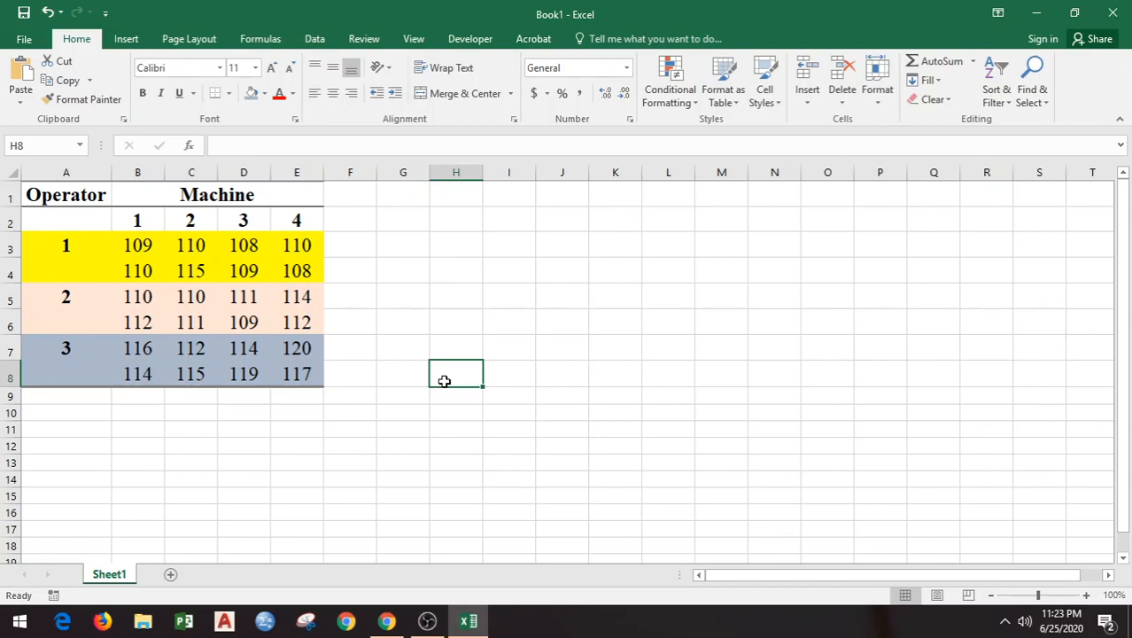
Start the Anova: Two-Factor With Replication tool from the data analysis tools.
left_click(316, 41)
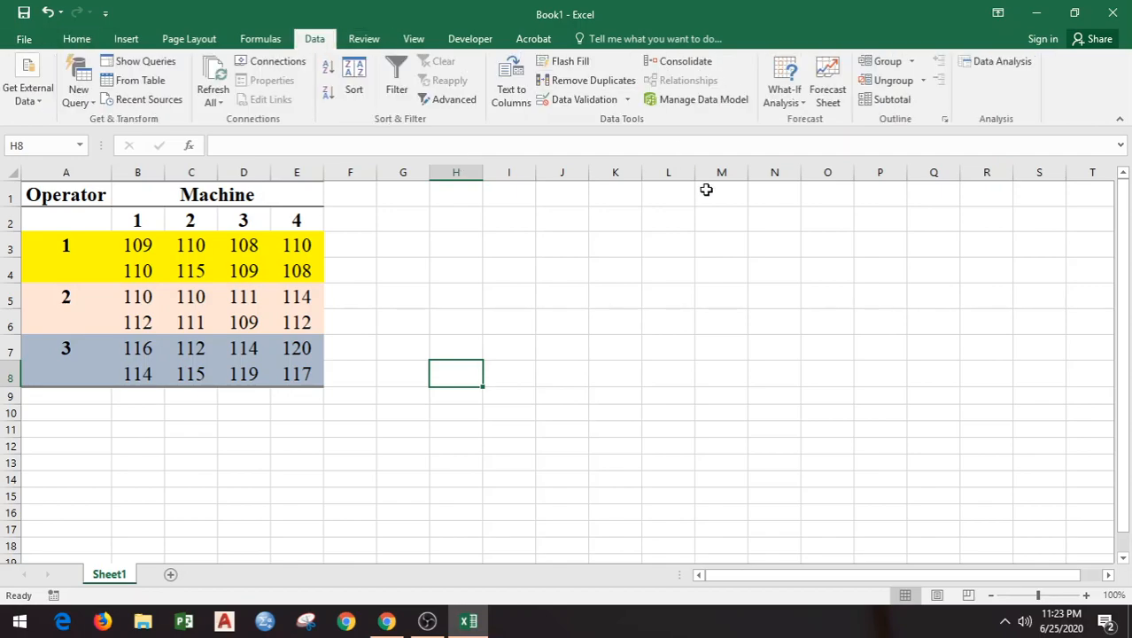
left_click(1019, 64)
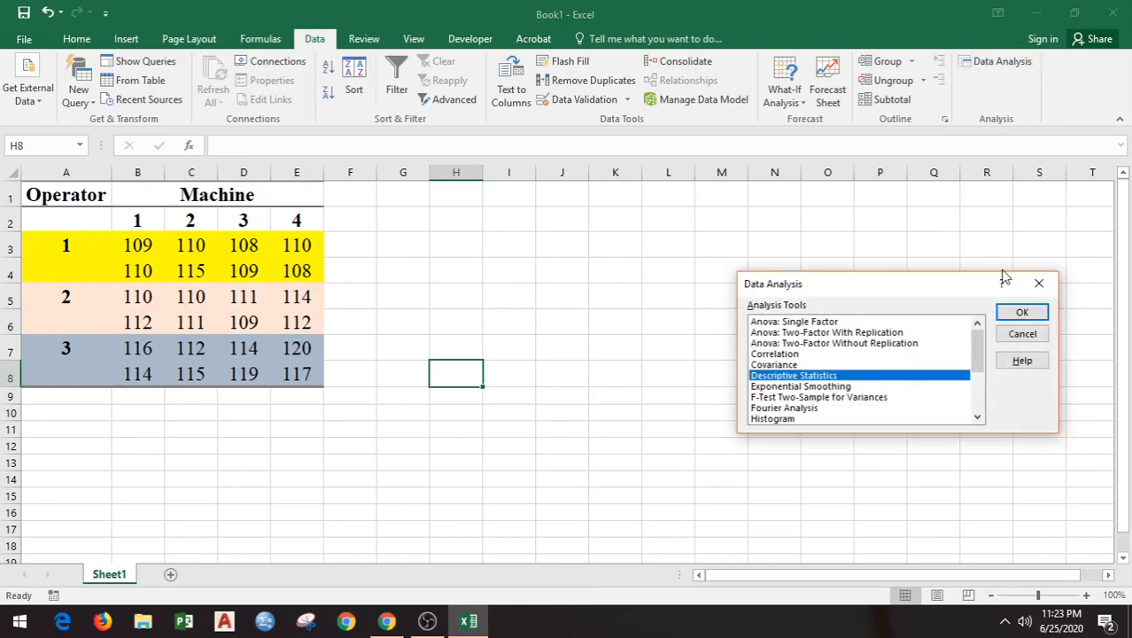
left_click(797, 344)
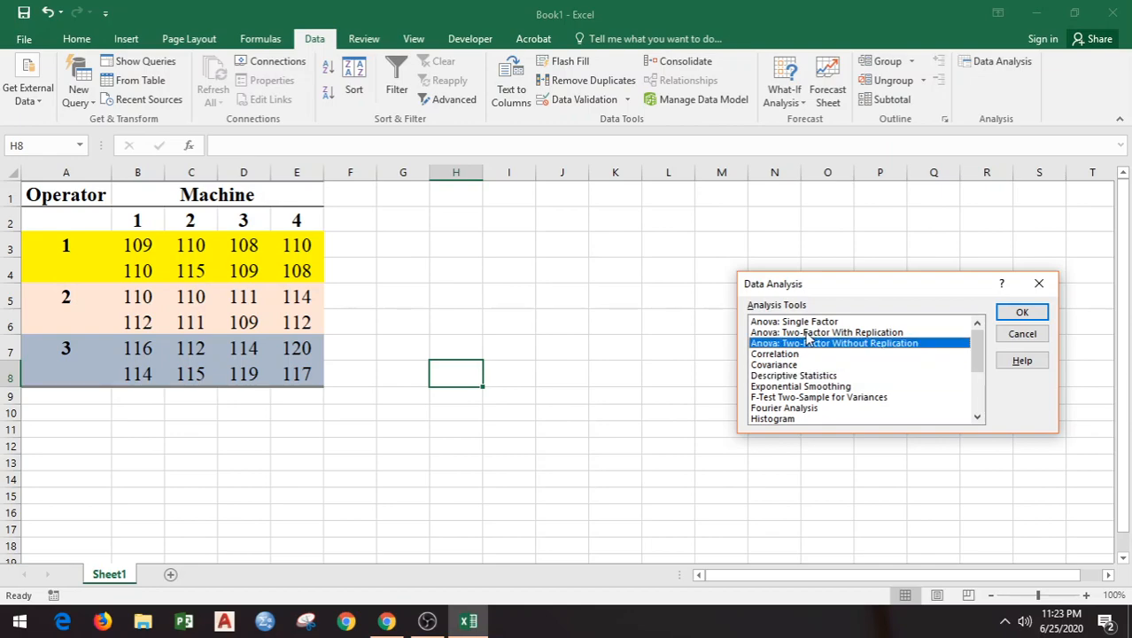
left_click(807, 334)
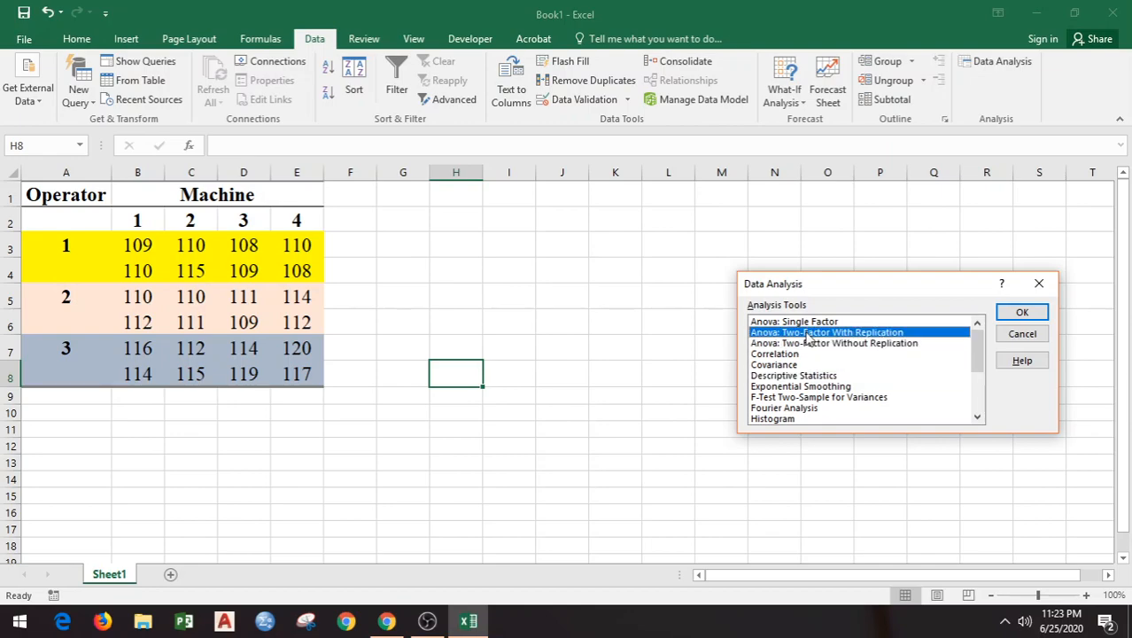
left_click(815, 344)
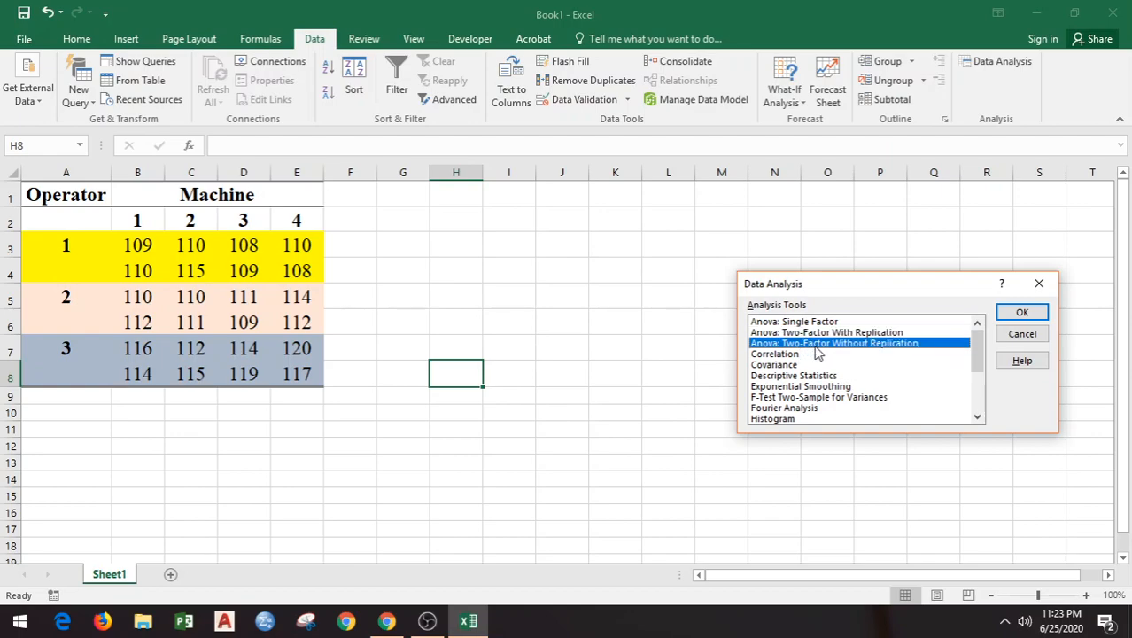
left_click(821, 333)
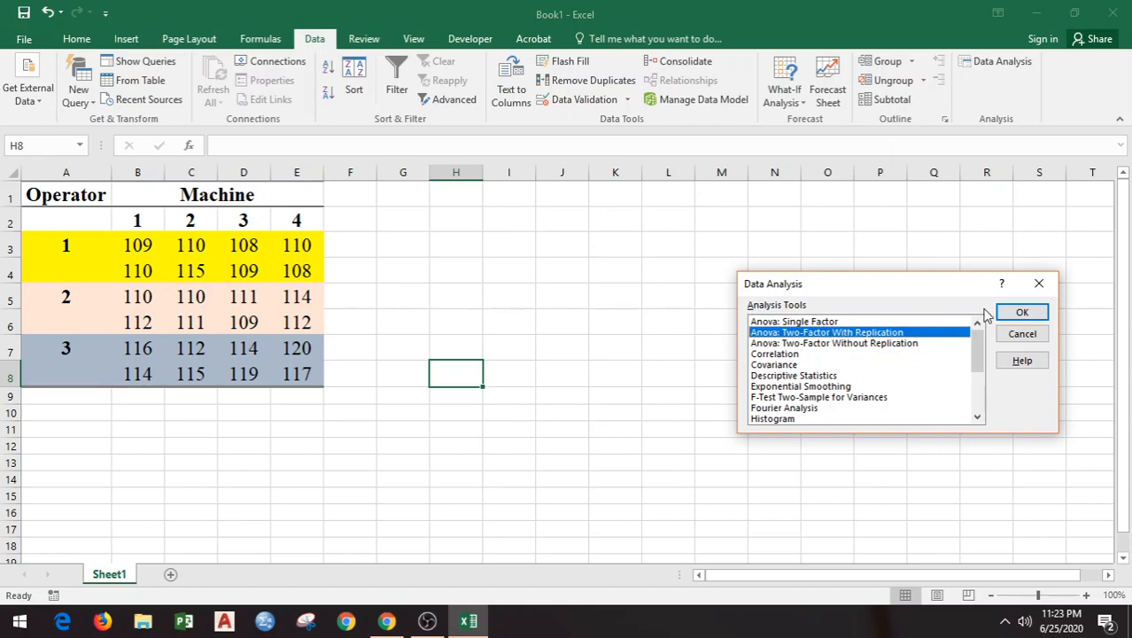
left_click(1015, 311)
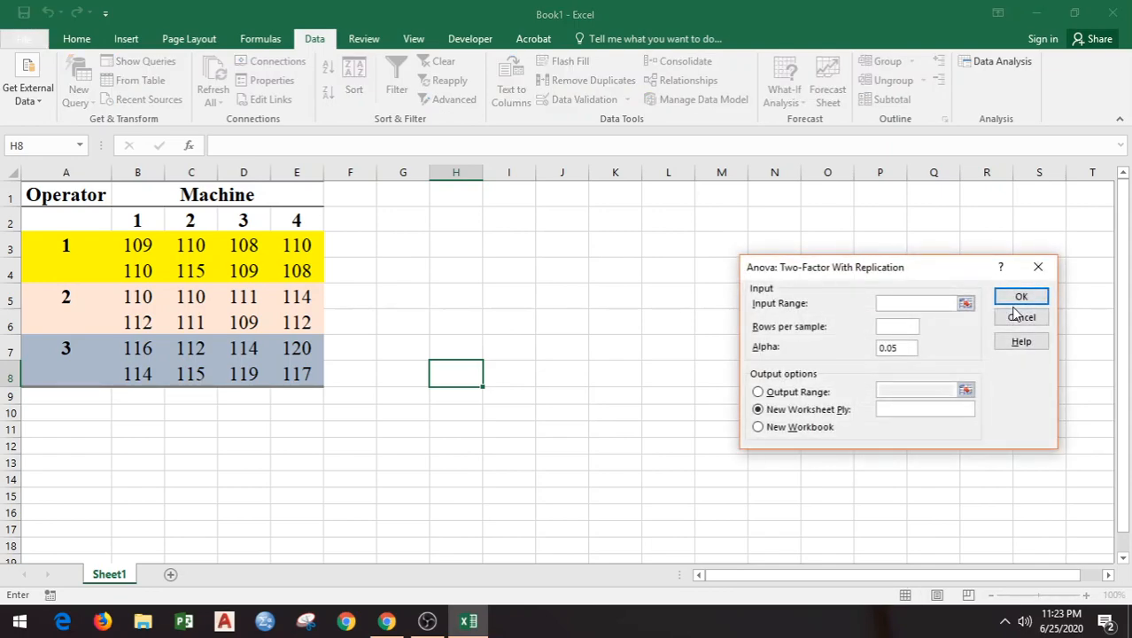
Set the ANOVA input range to $A$2:$E$8, including the machine and operator labels, with 2 rows per sample.
left_click(966, 303)
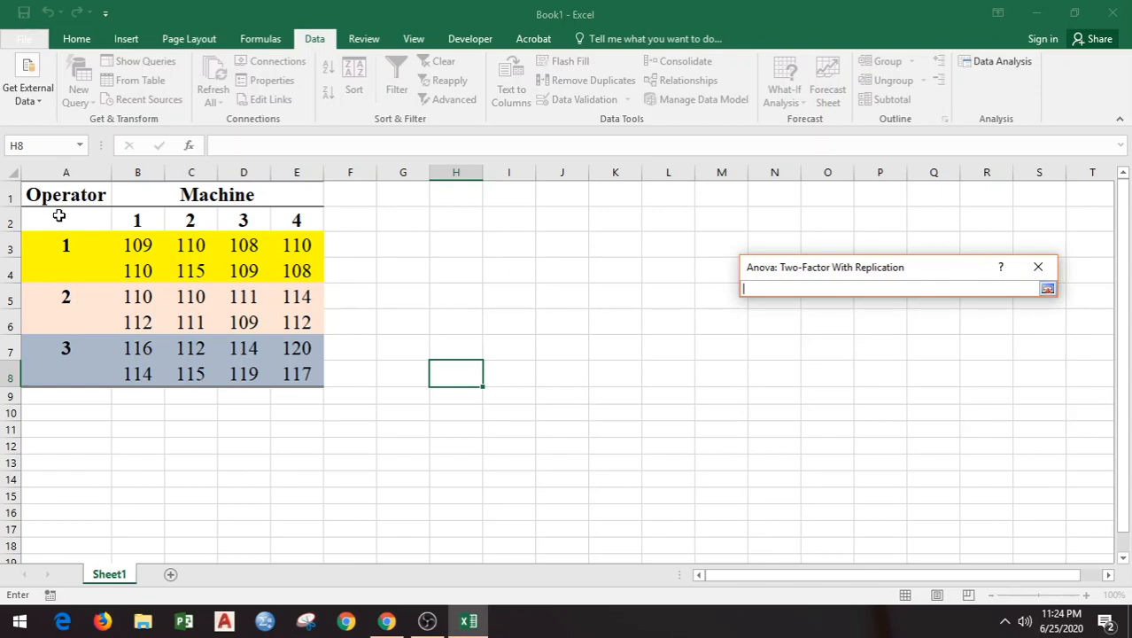
left_click_drag(59, 215, 286, 375)
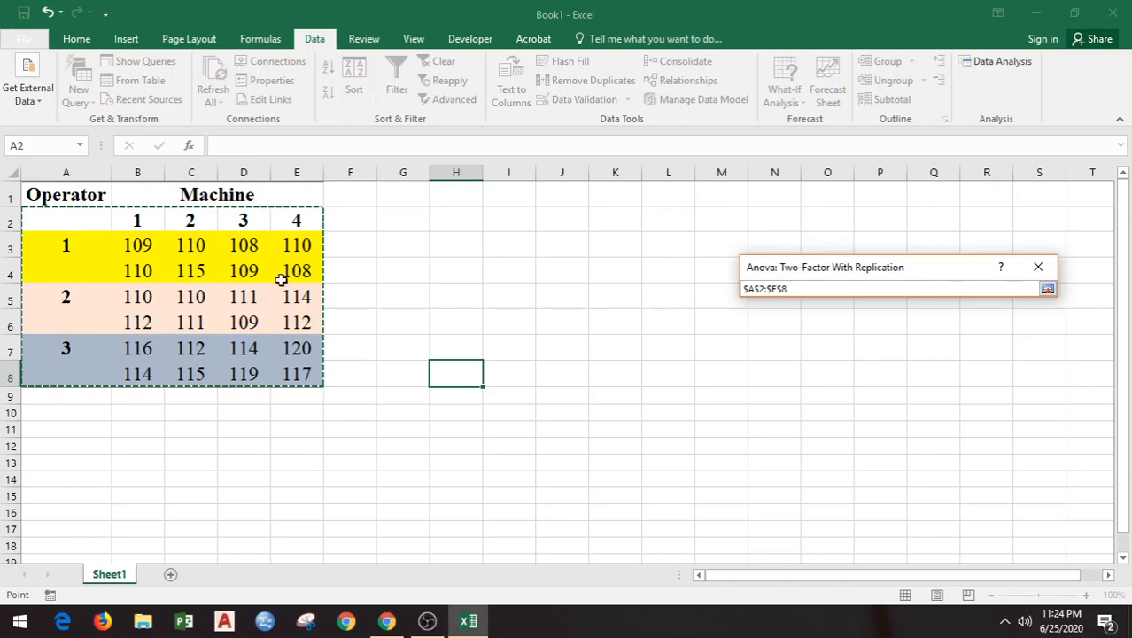
left_click(1048, 289)
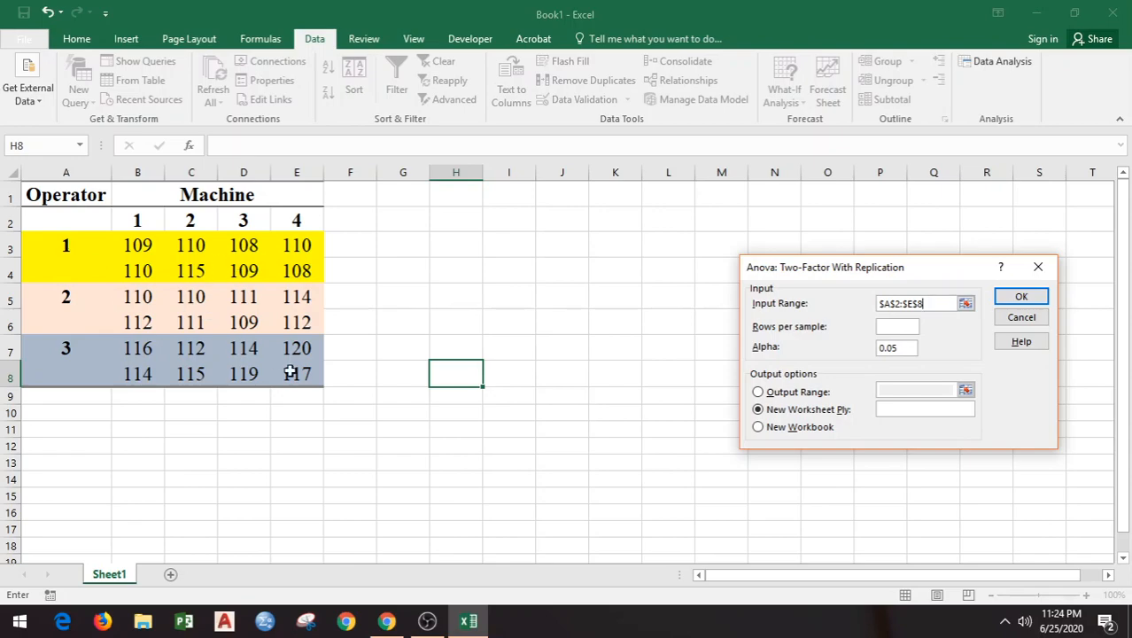
left_click(905, 327)
Send the ANOVA output to cell $H$1 on the same sheet and run the analysis.
left_click(758, 393)
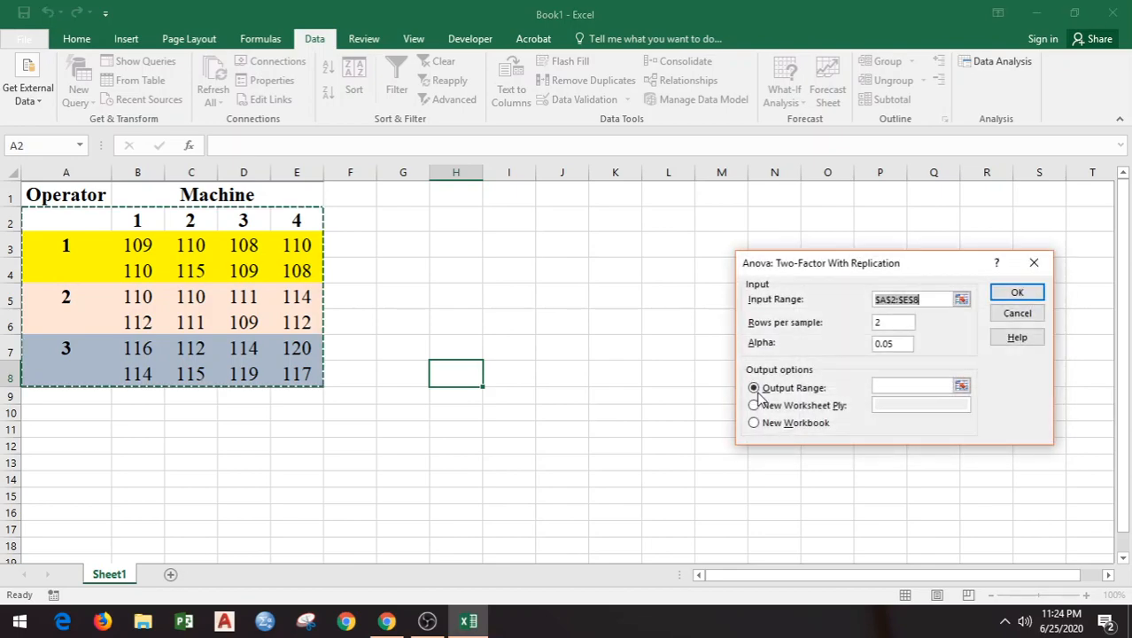
left_click(964, 390)
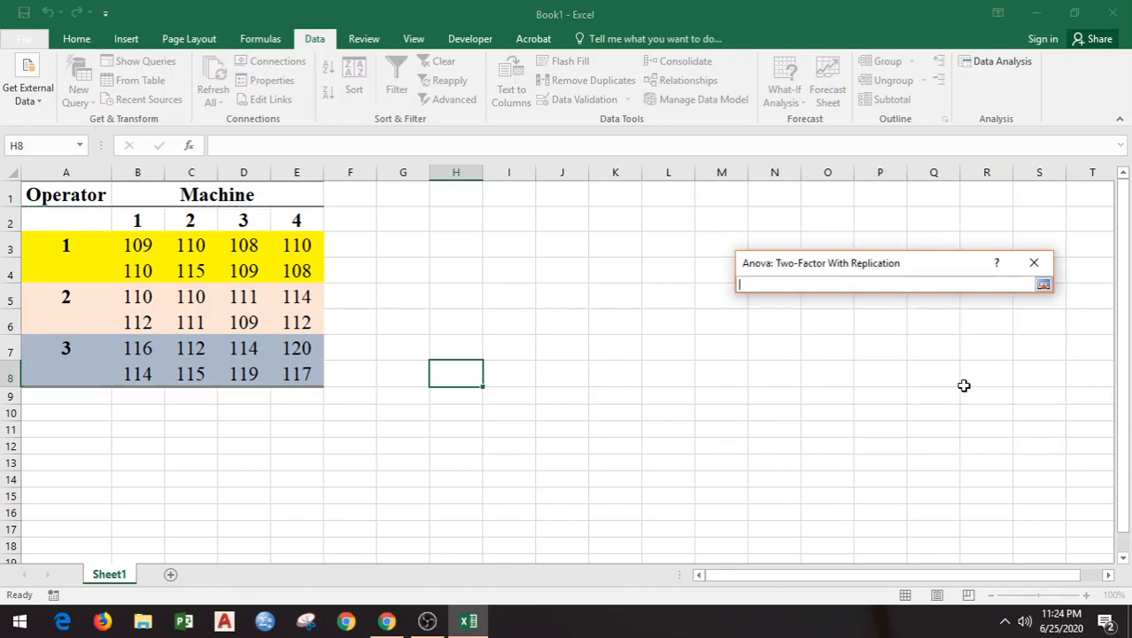
left_click(456, 196)
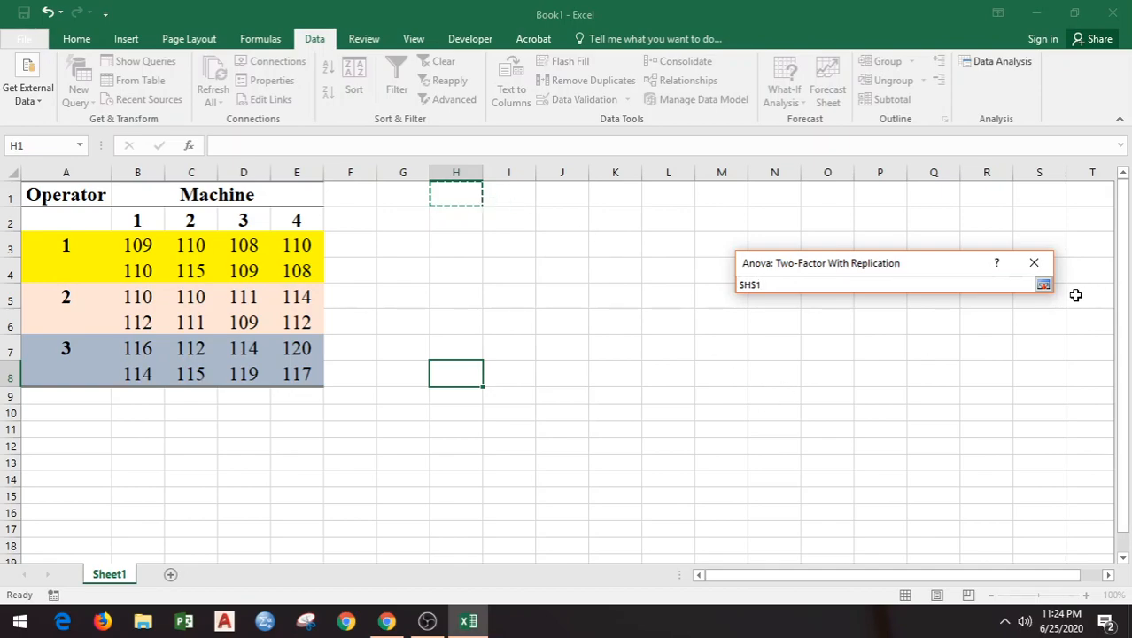
left_click(1043, 285)
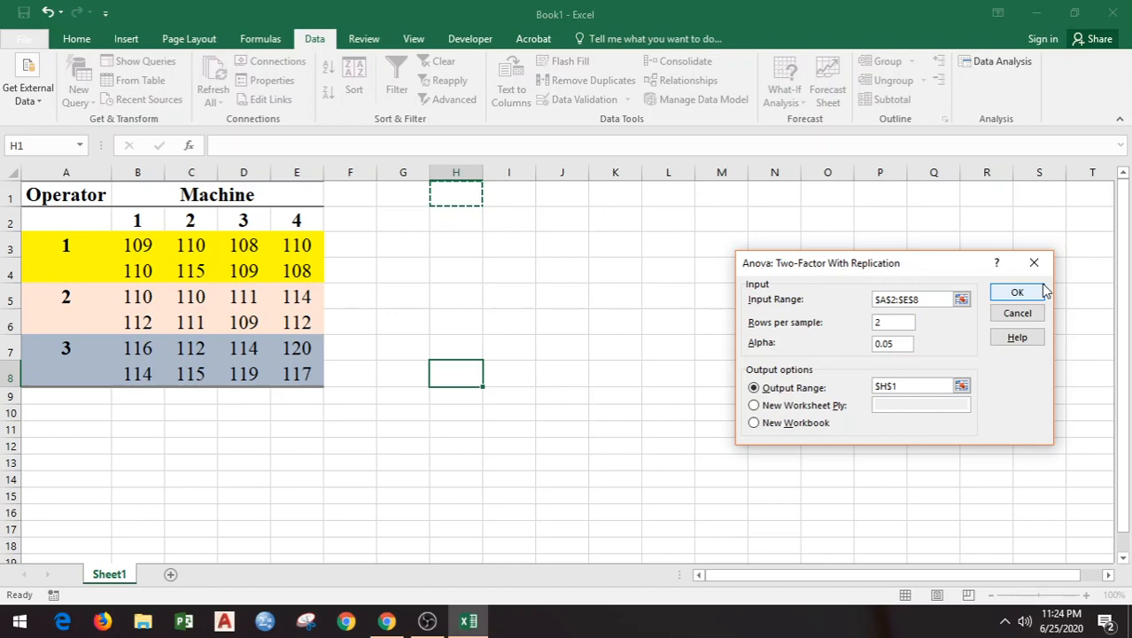
left_click(1020, 292)
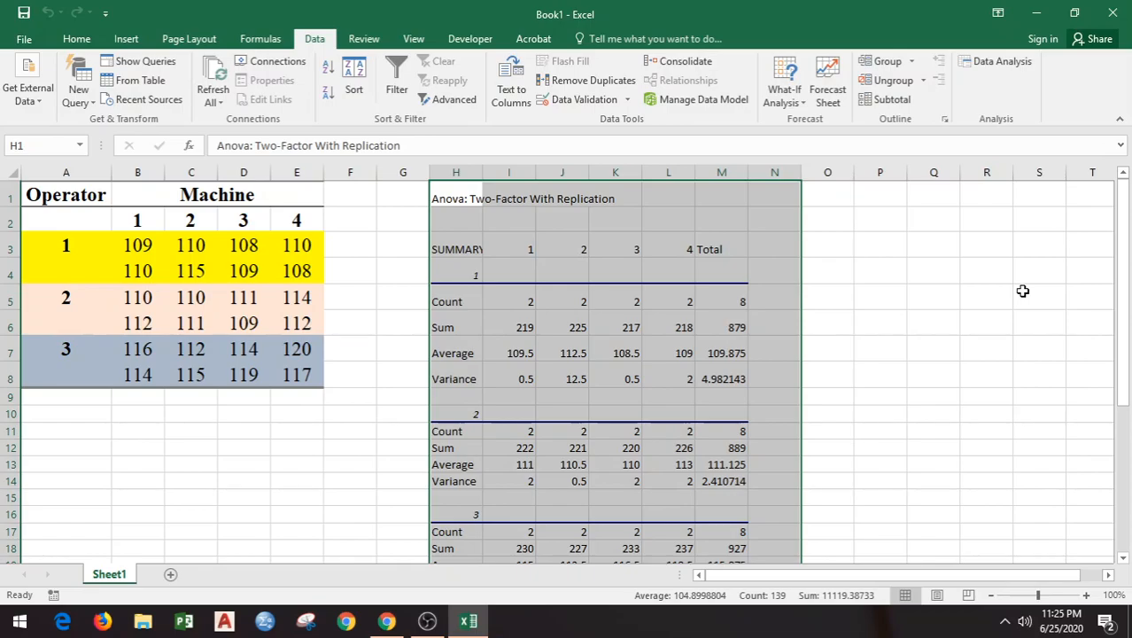
Widen column H moderately so the ANOVA output's SUMMARY heading fits.
left_click(1023, 291)
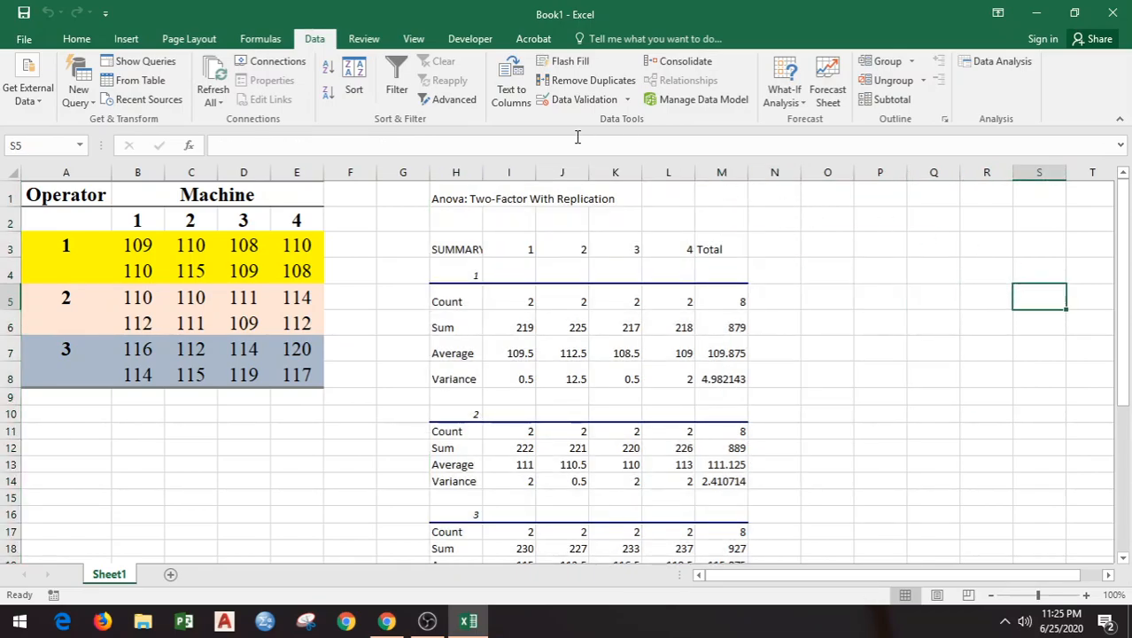
double_click(485, 173)
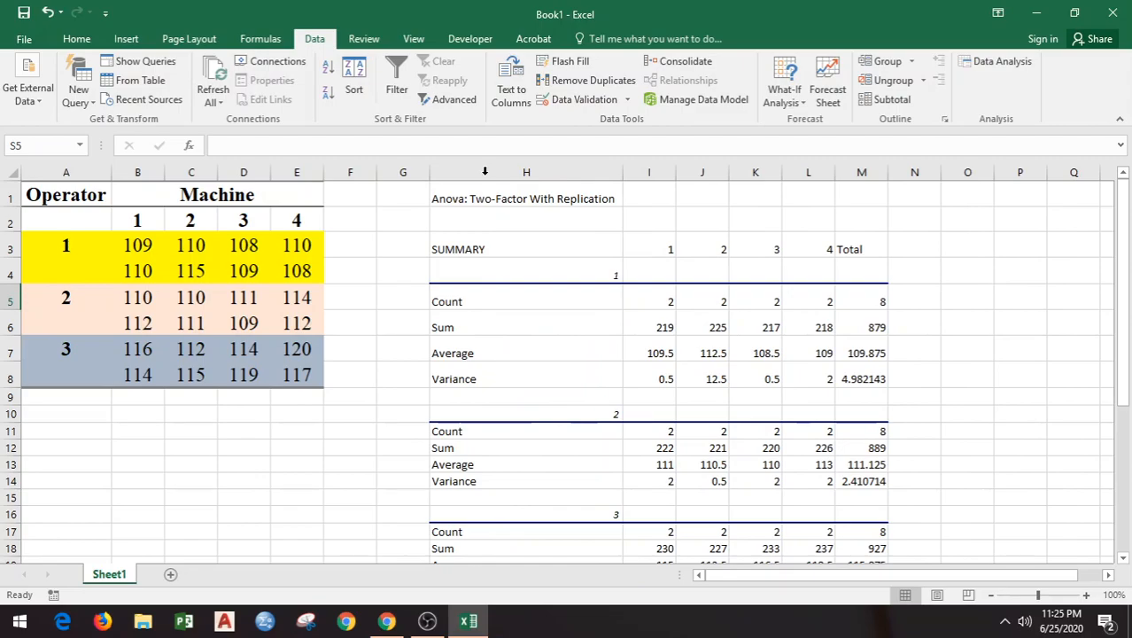
left_click_drag(621, 173, 514, 174)
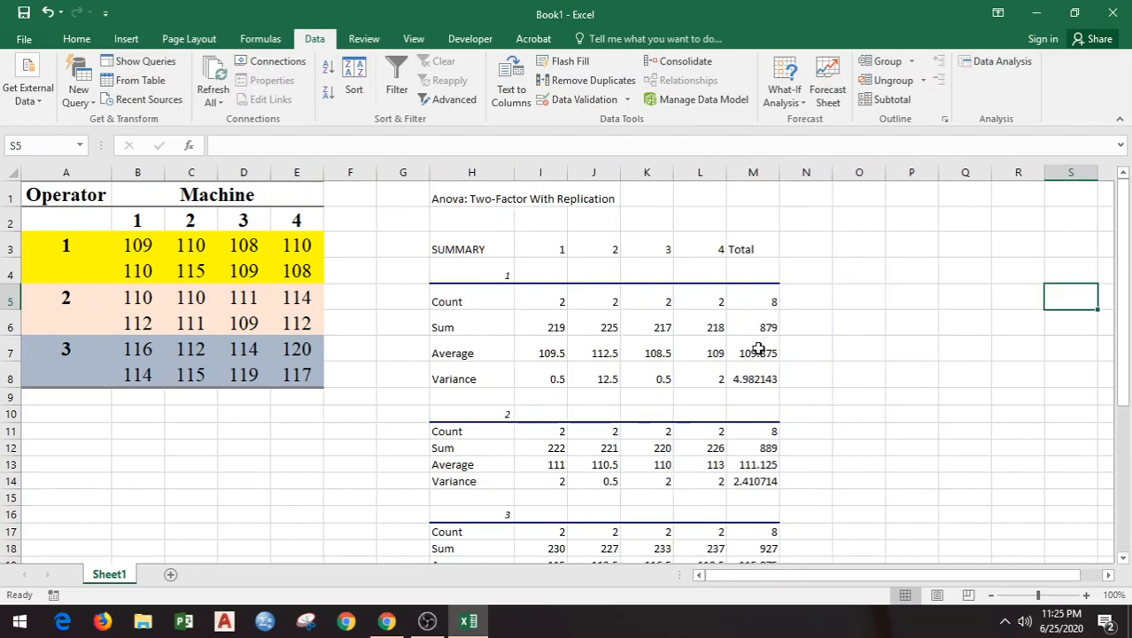
Examine the ANOVA summary's operator and machine headings and the count, sum and variance figures for operator 1.
mouse_move(1123, 245)
left_mouse_down()
mouse_move(1123, 274)
mouse_move(1123, 258)
left_mouse_up()
left_click(491, 223)
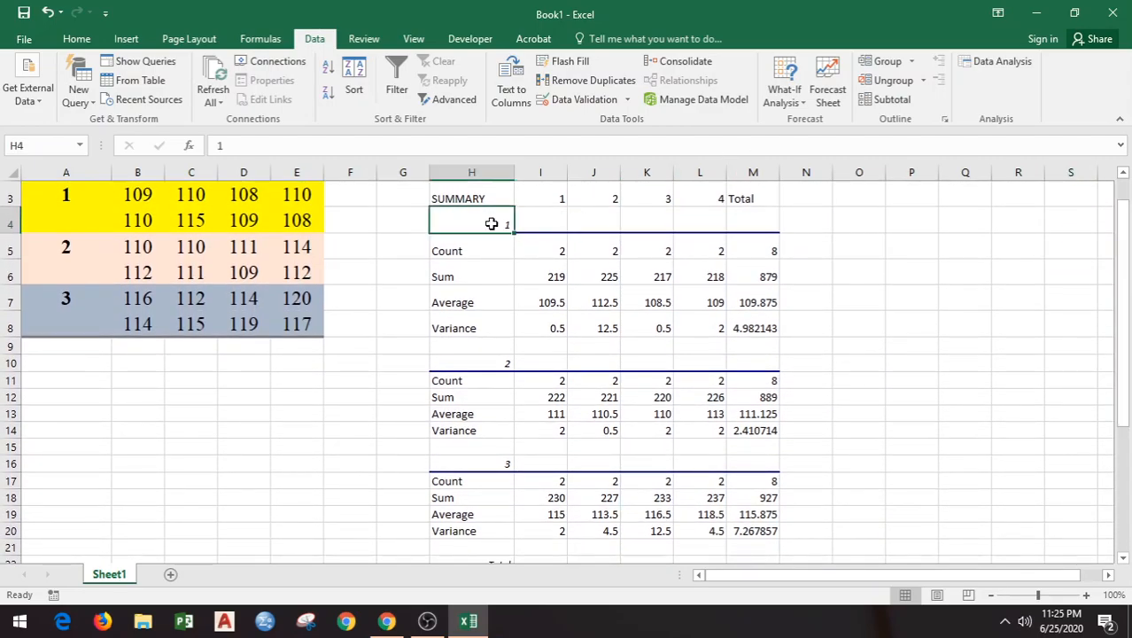
left_click(495, 366)
left_click(493, 463)
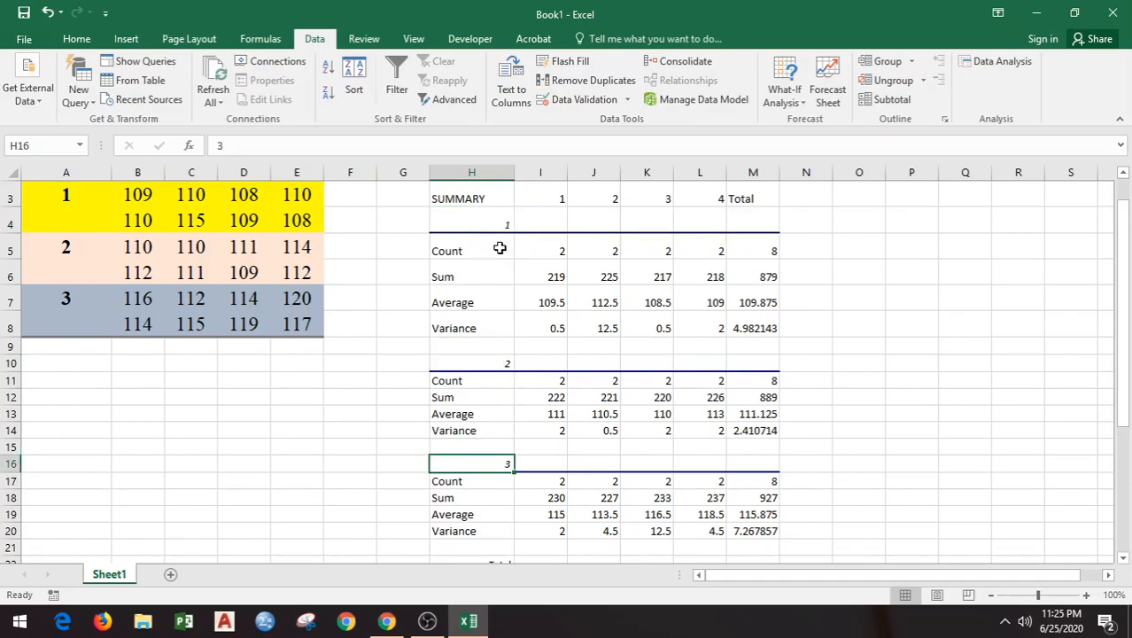
left_click(492, 223)
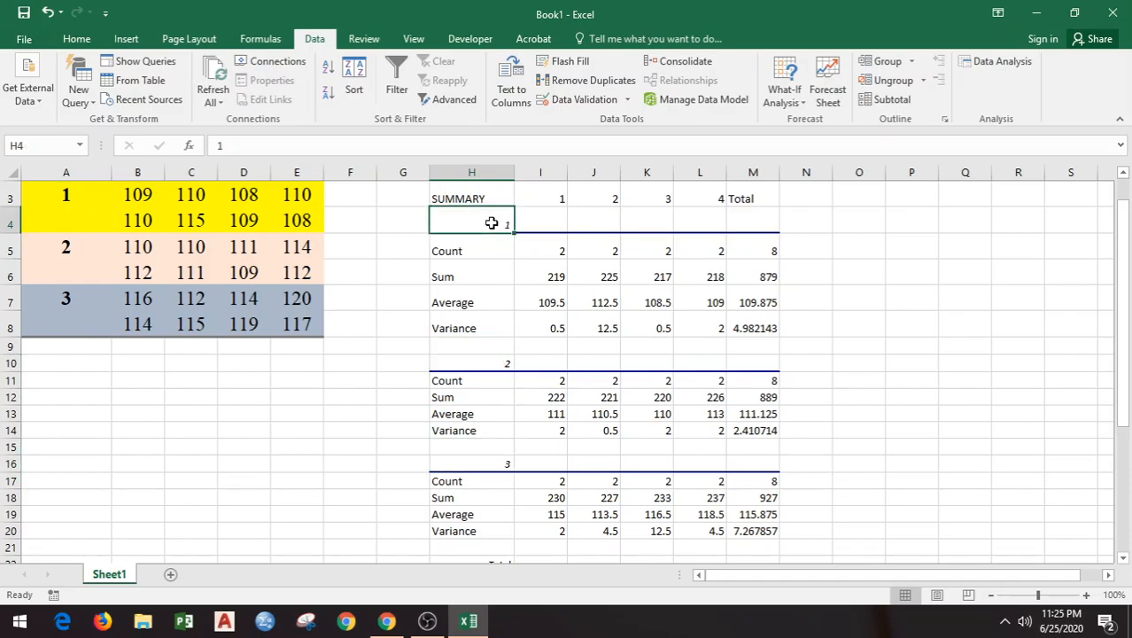
left_click(551, 195)
left_click(610, 213)
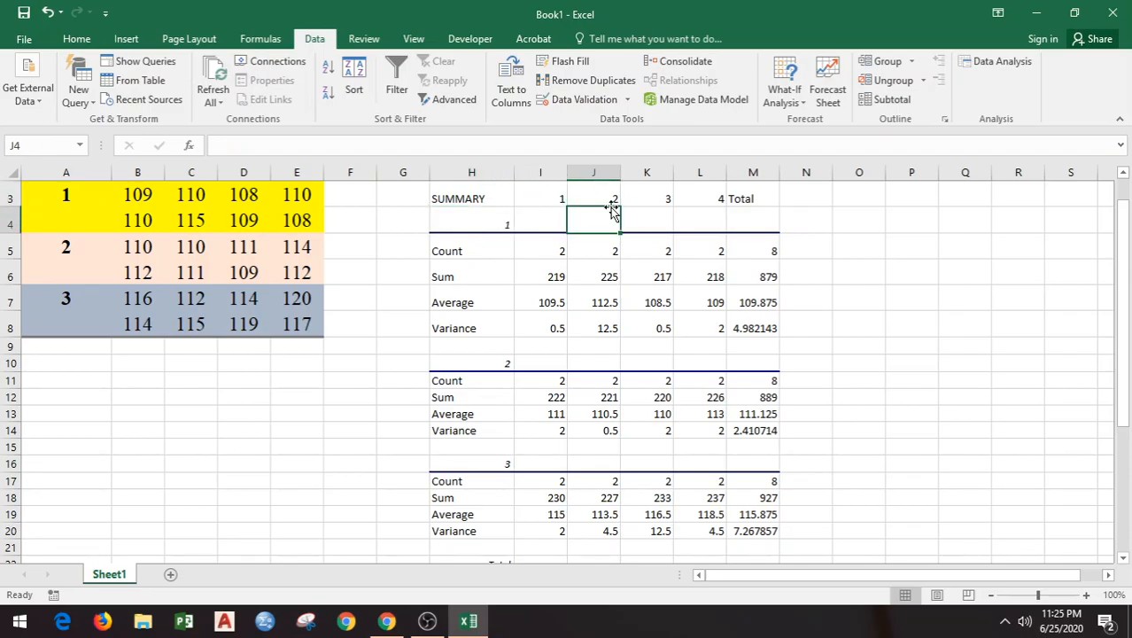
left_click(649, 196)
left_click(723, 201)
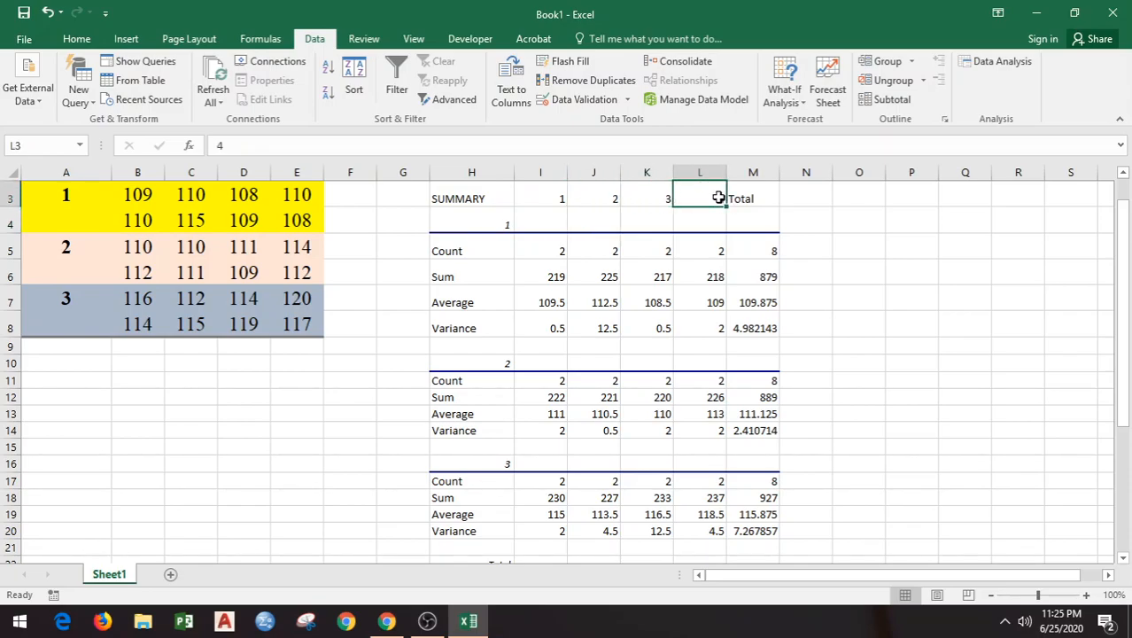
left_click(454, 225)
left_click(457, 250)
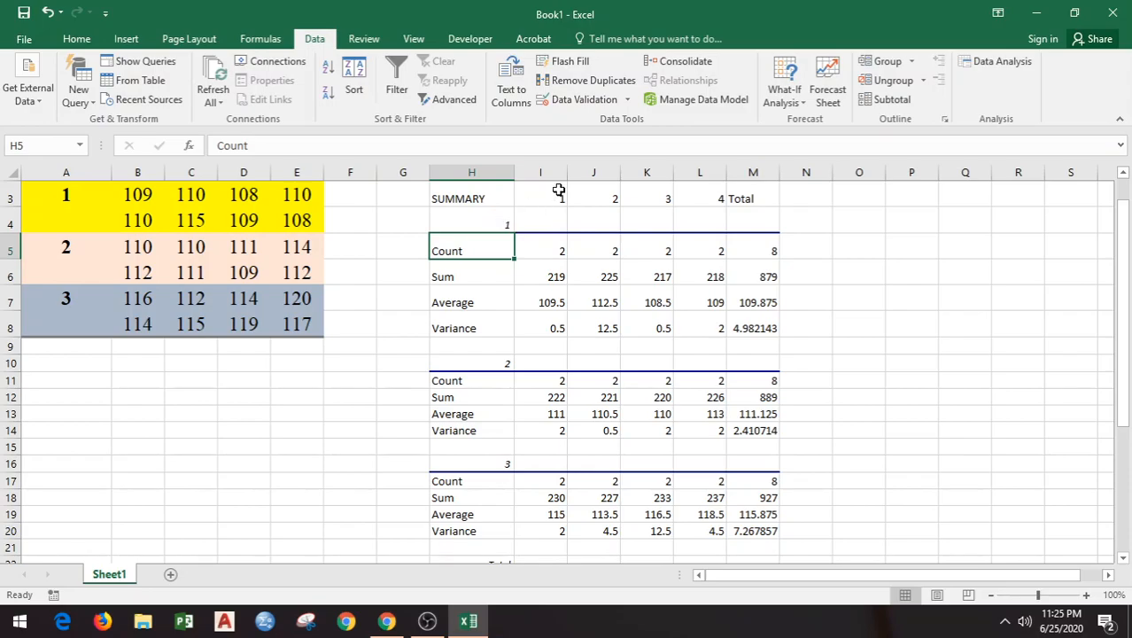
left_click(558, 245)
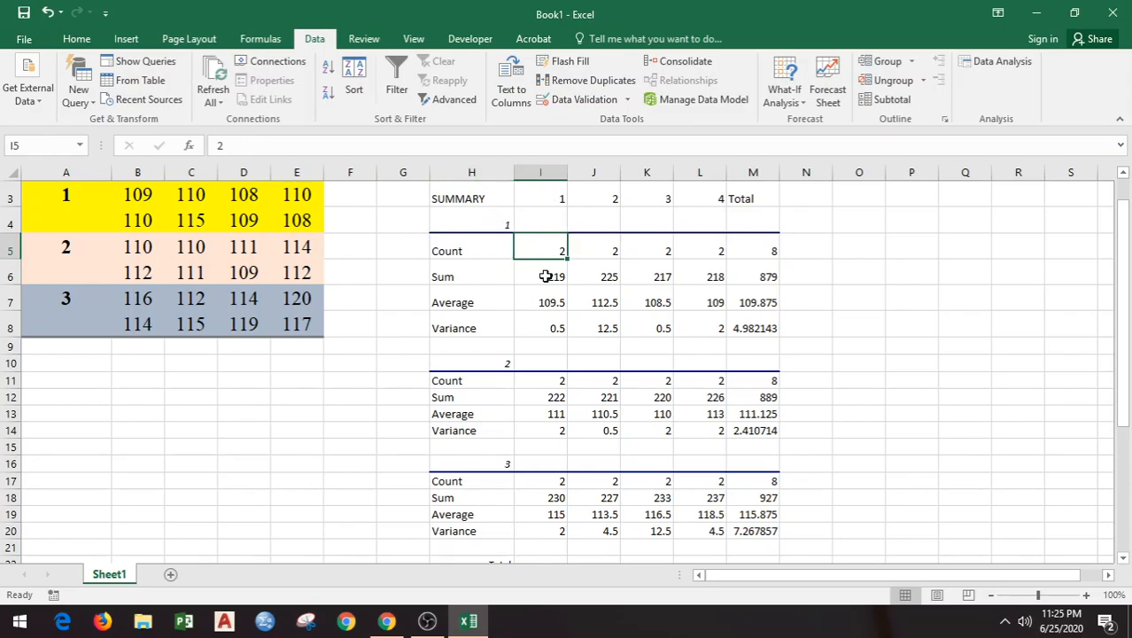
left_click(546, 276)
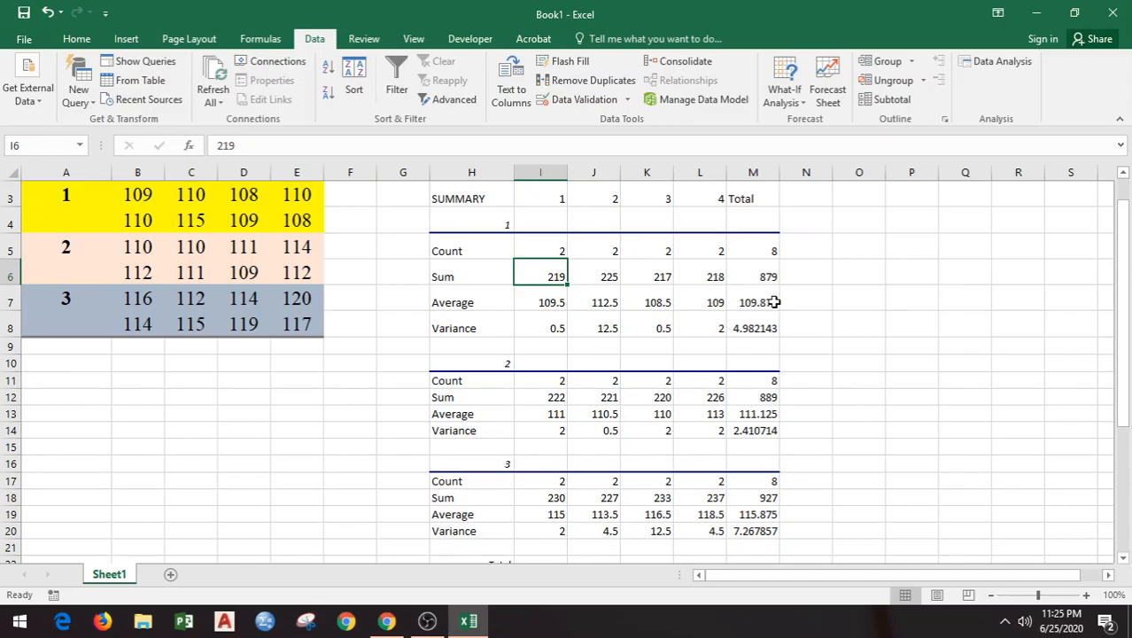
left_click(764, 327)
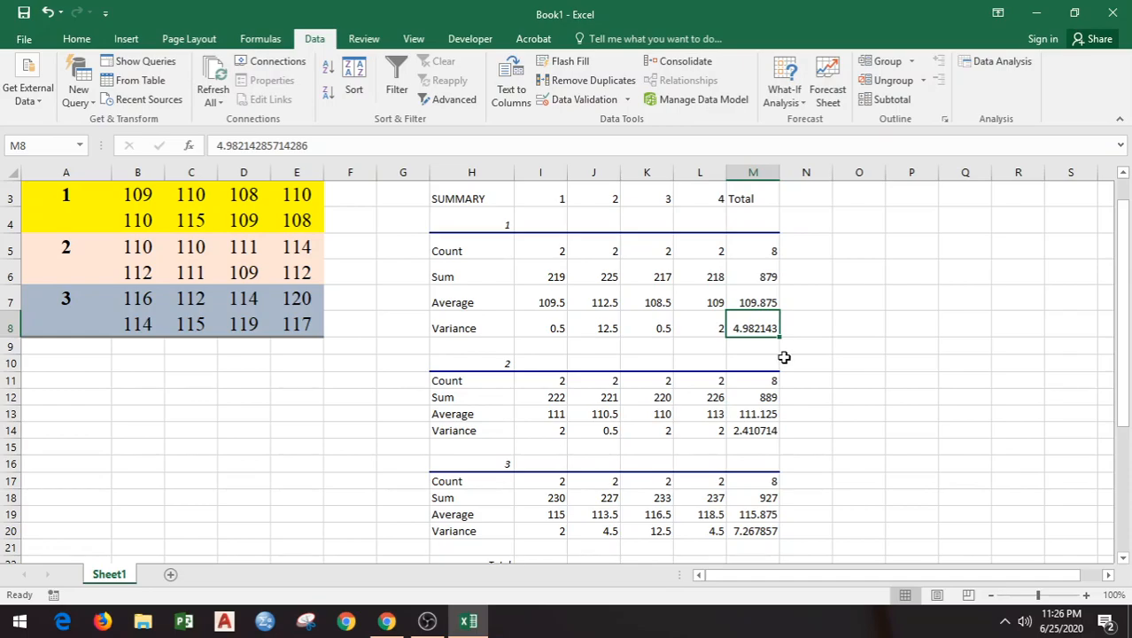
Examine the summary blocks for operators 2 and 3 and the machine totals, down to the ANOVA table.
left_click(495, 363)
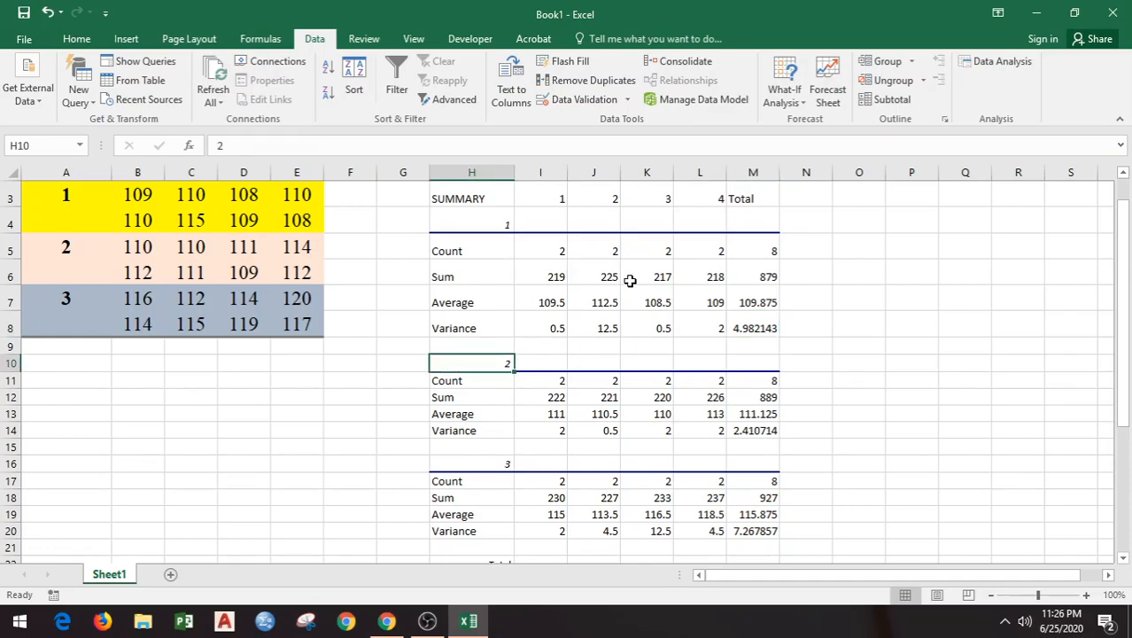
left_click_drag(1123, 368, 1127, 443)
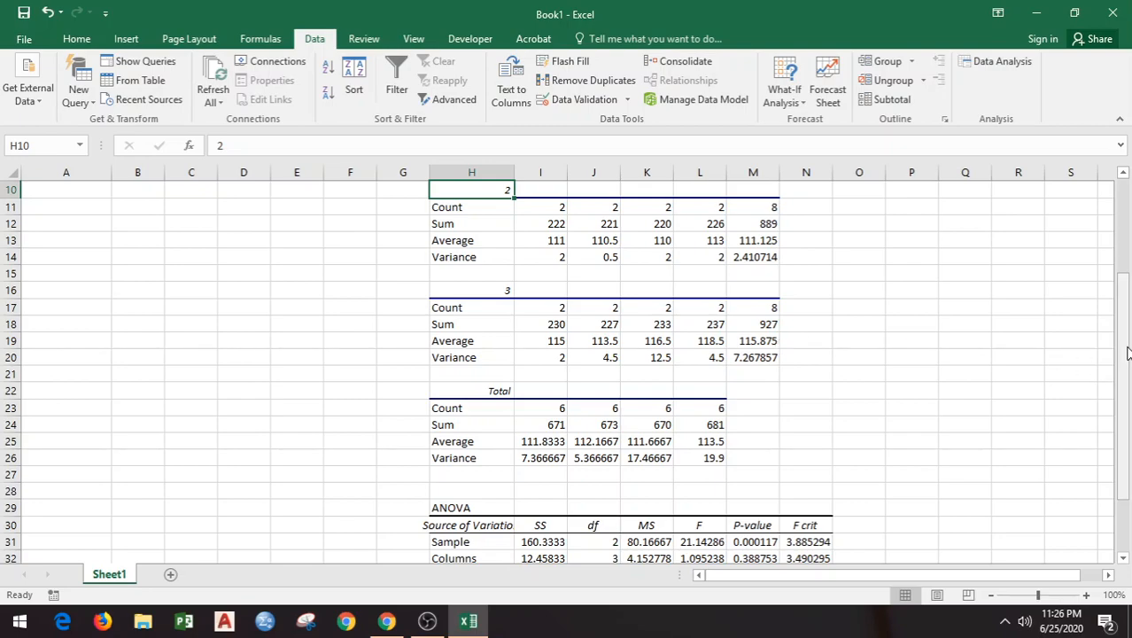
left_click_drag(1128, 342, 1129, 410)
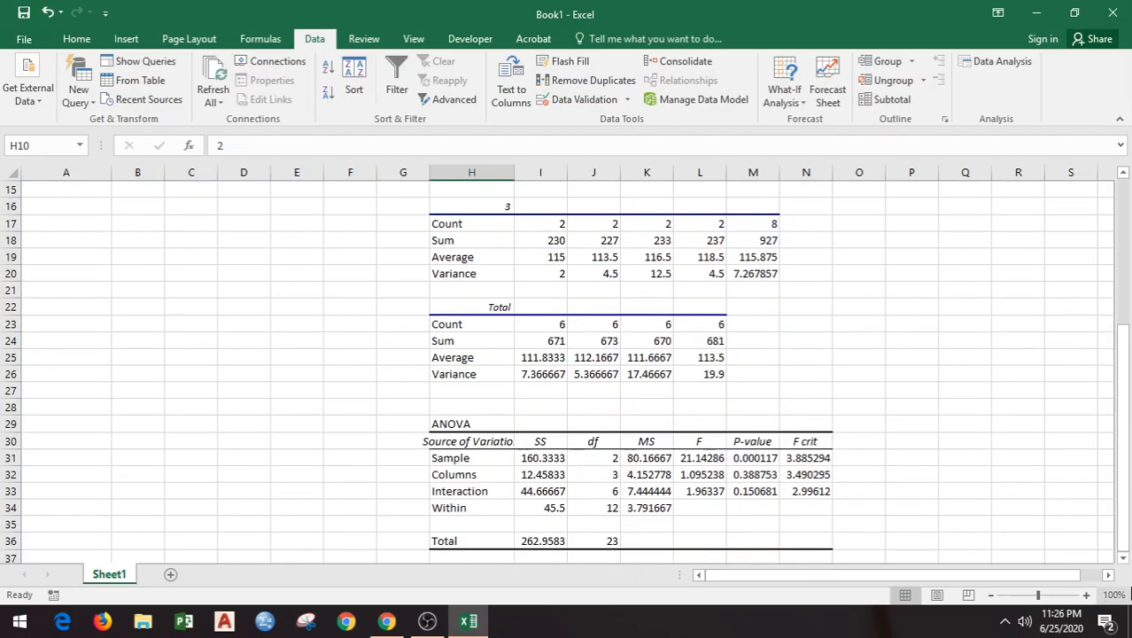
left_click(1122, 559)
left_click(1122, 559)
left_click(1122, 559)
left_click(1123, 559)
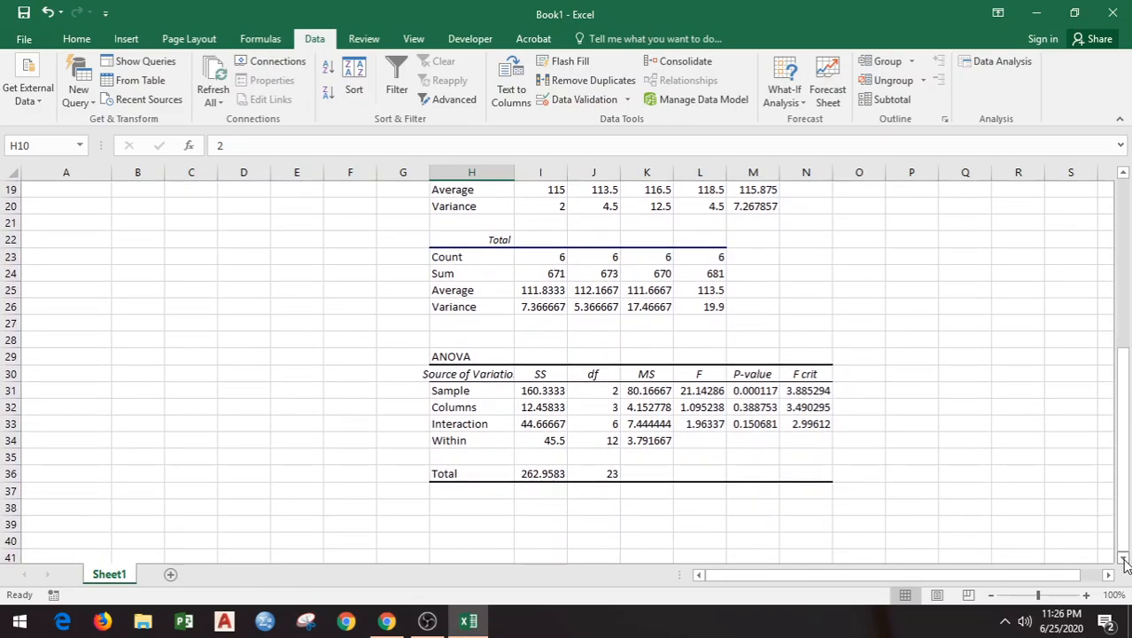
Check the operator and machine table in the Google Docs problem, then auto-fit column H in Excel to show the full Source of Variation heading.
left_click(484, 373)
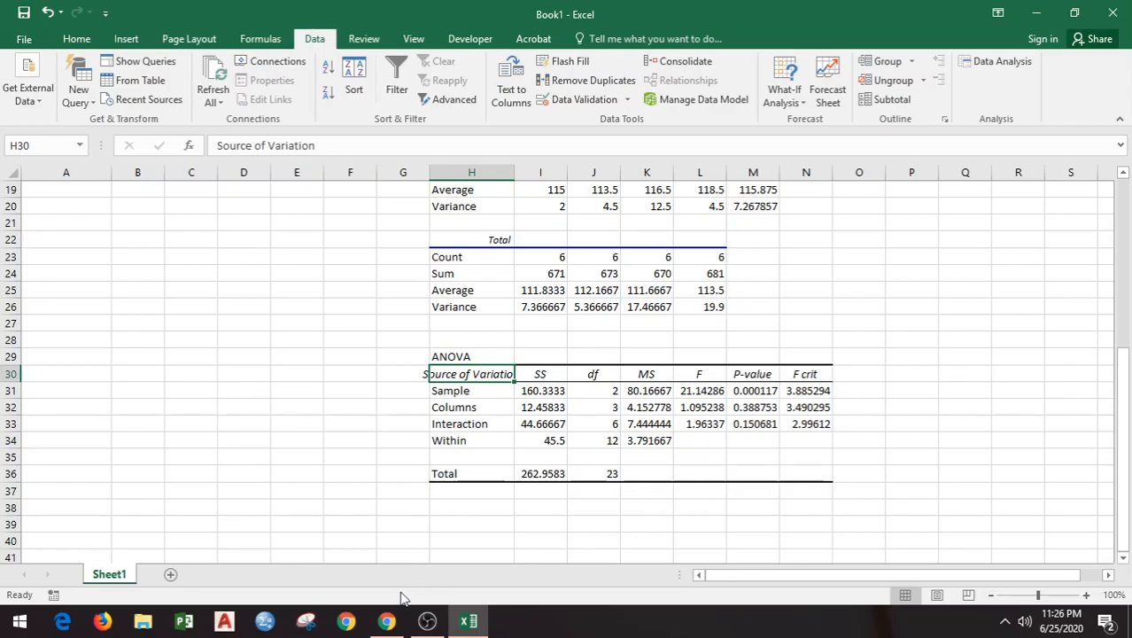
left_click(386, 620)
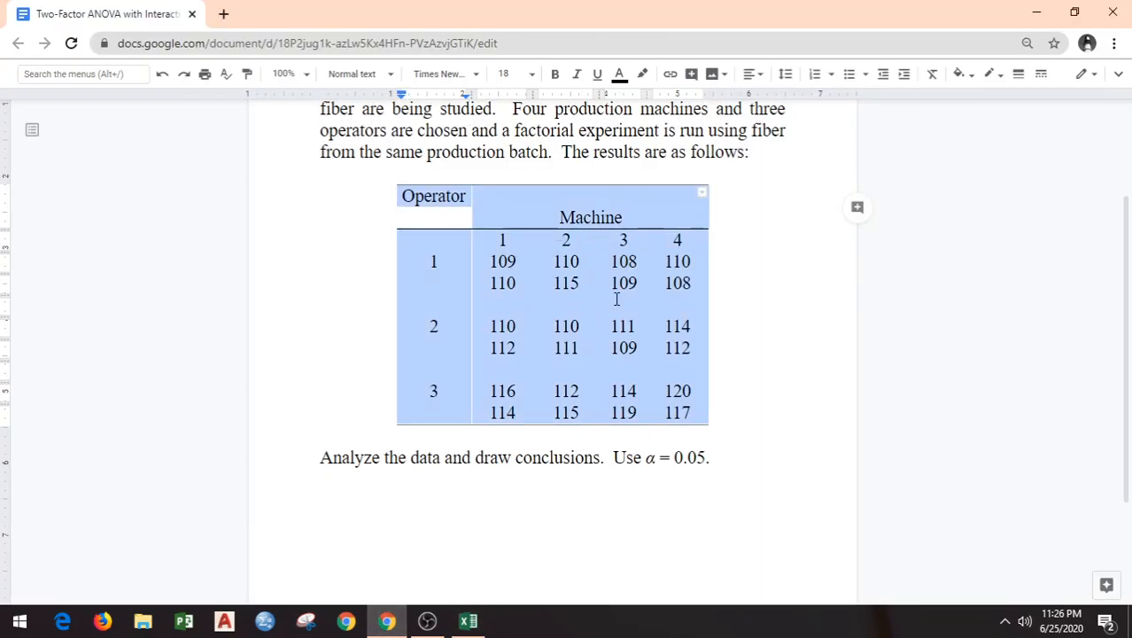
left_click(470, 623)
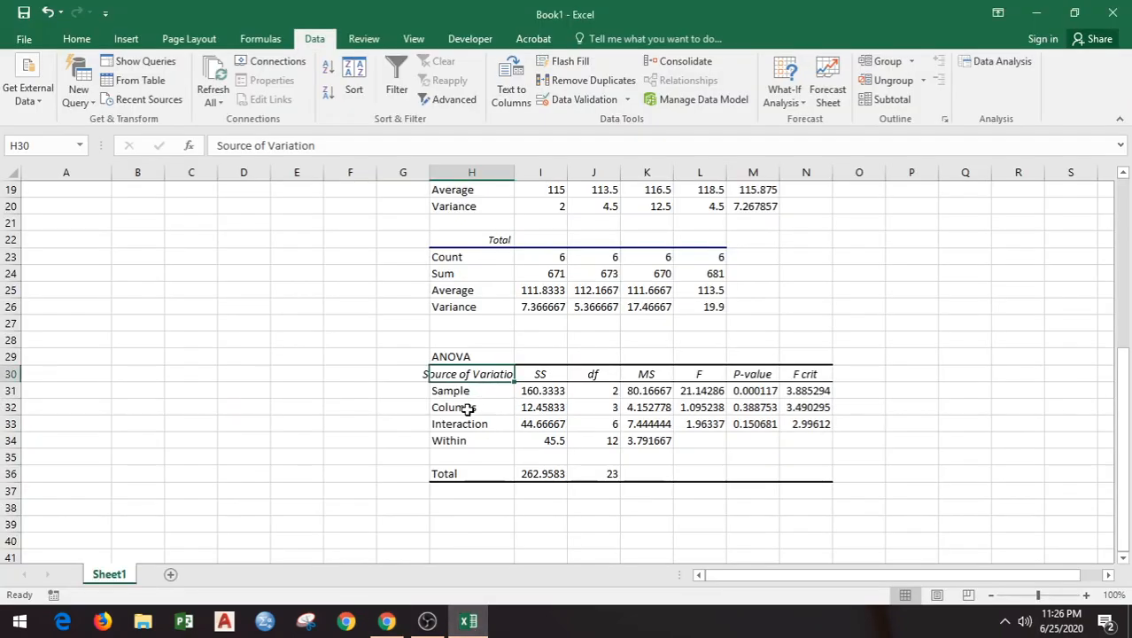
double_click(511, 167)
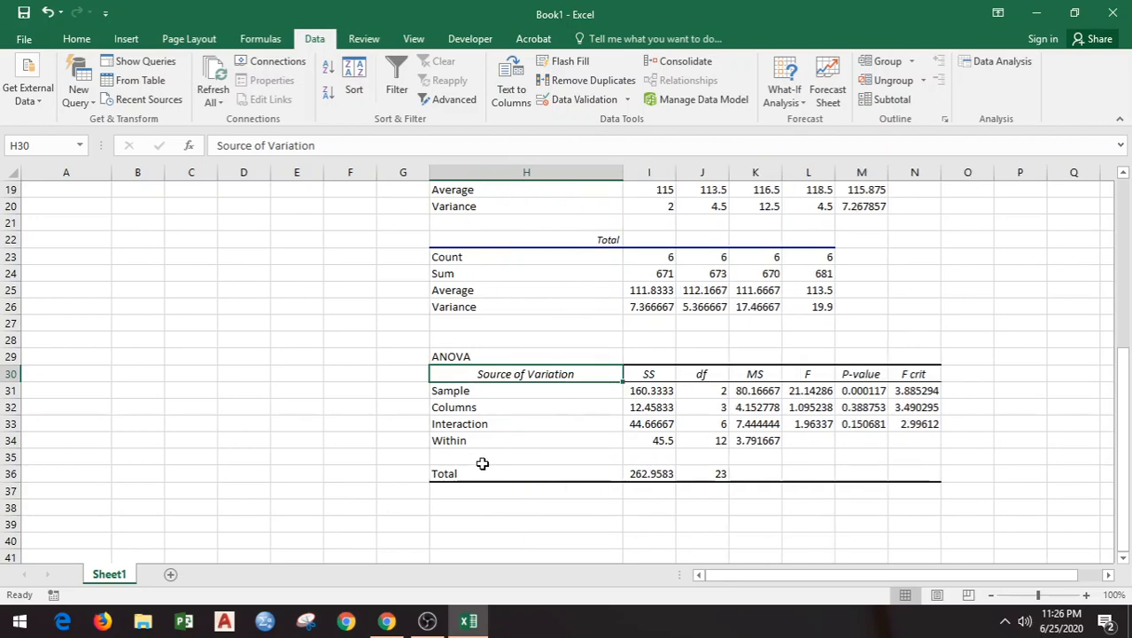
Check the data layout against the ANOVA output and rename the Sample source label in H31 to Operator.
left_click_drag(1123, 403, 1129, 306)
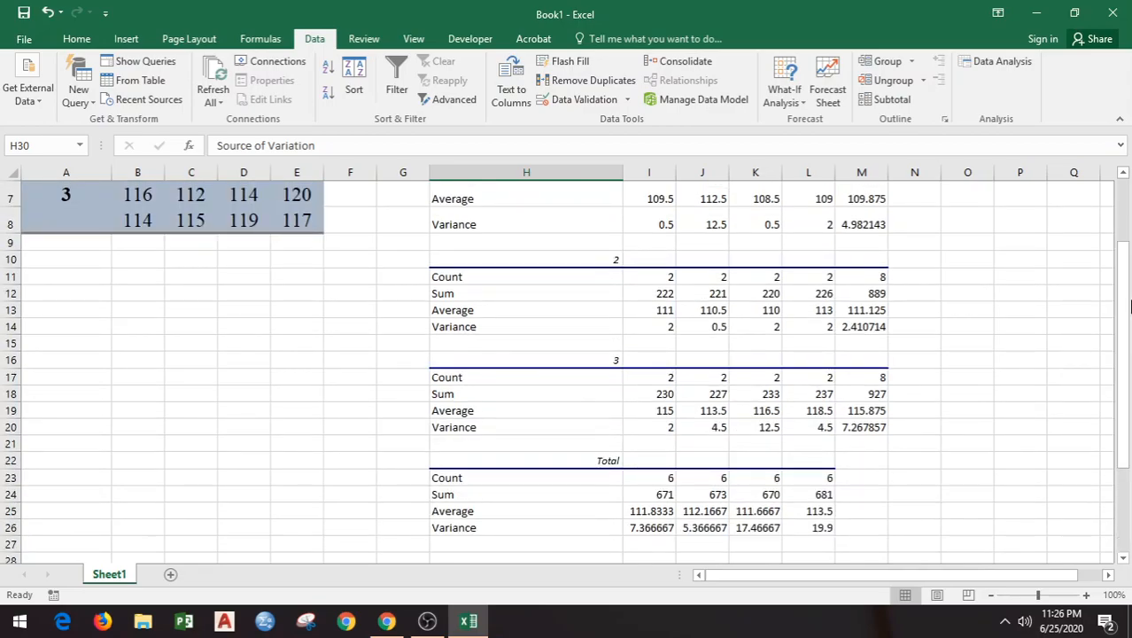
left_click(1120, 211)
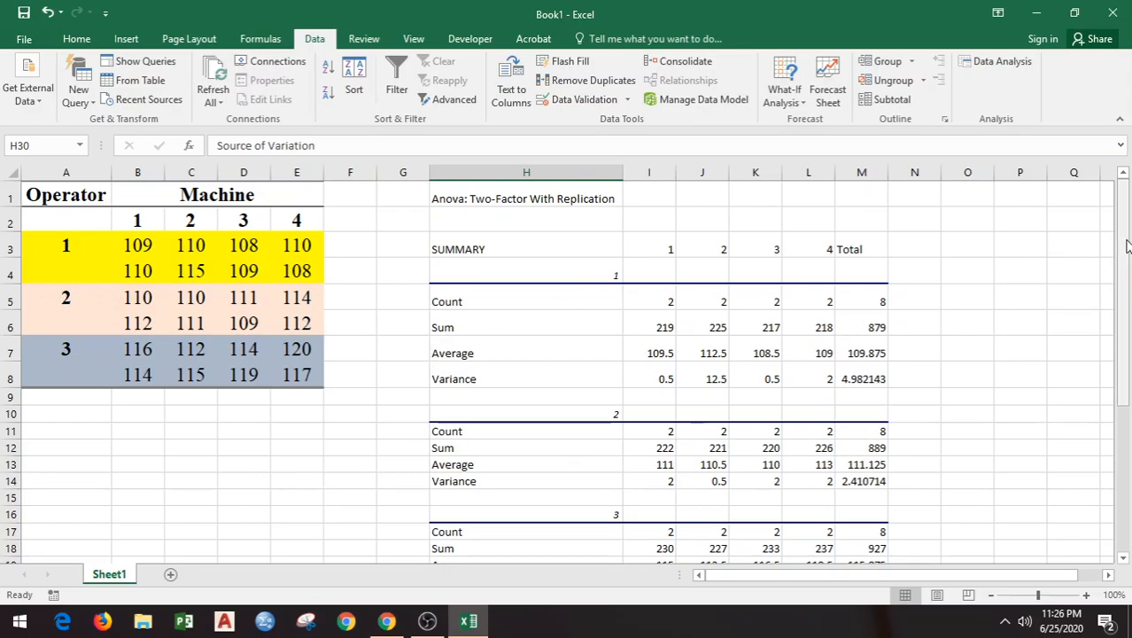
left_click_drag(1122, 282, 1128, 286)
left_click_drag(1129, 389, 1125, 531)
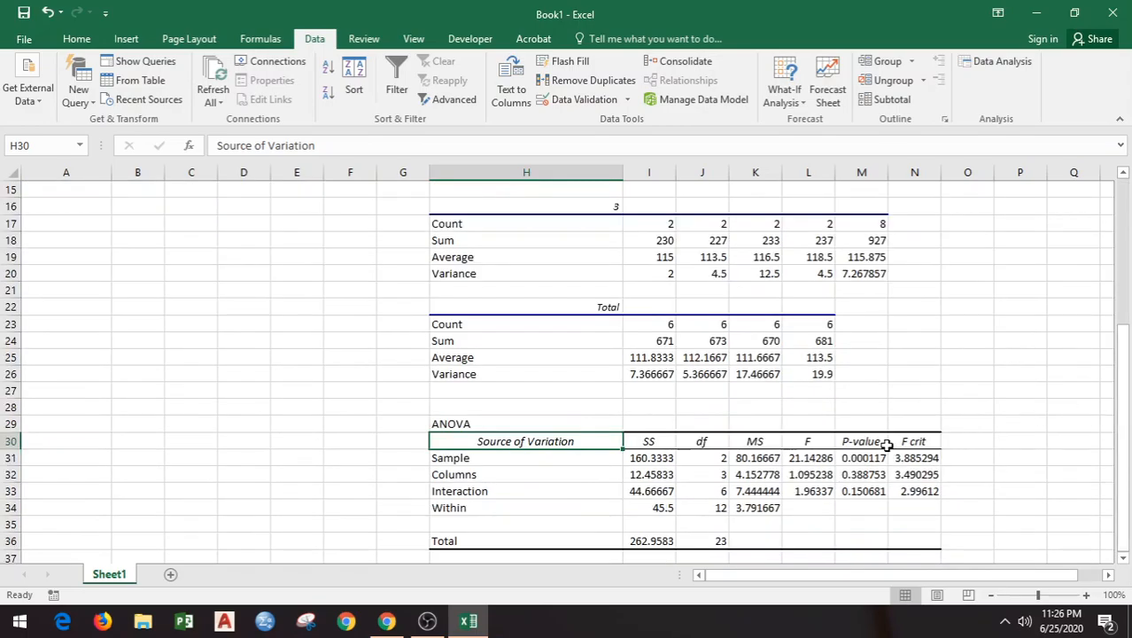
left_click(471, 460)
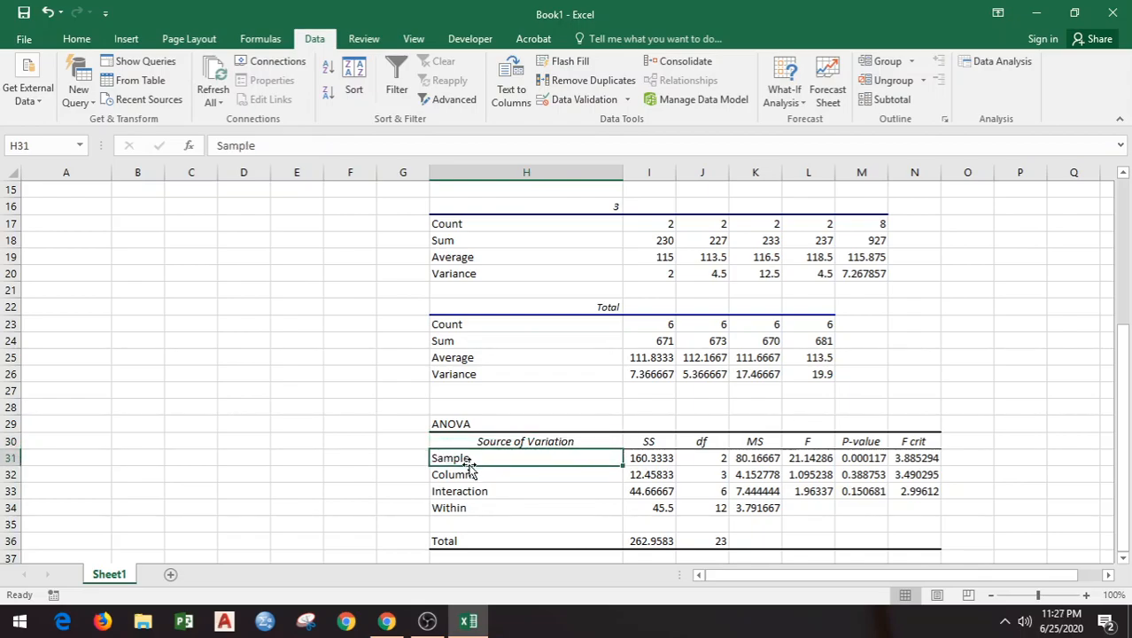
type("O")
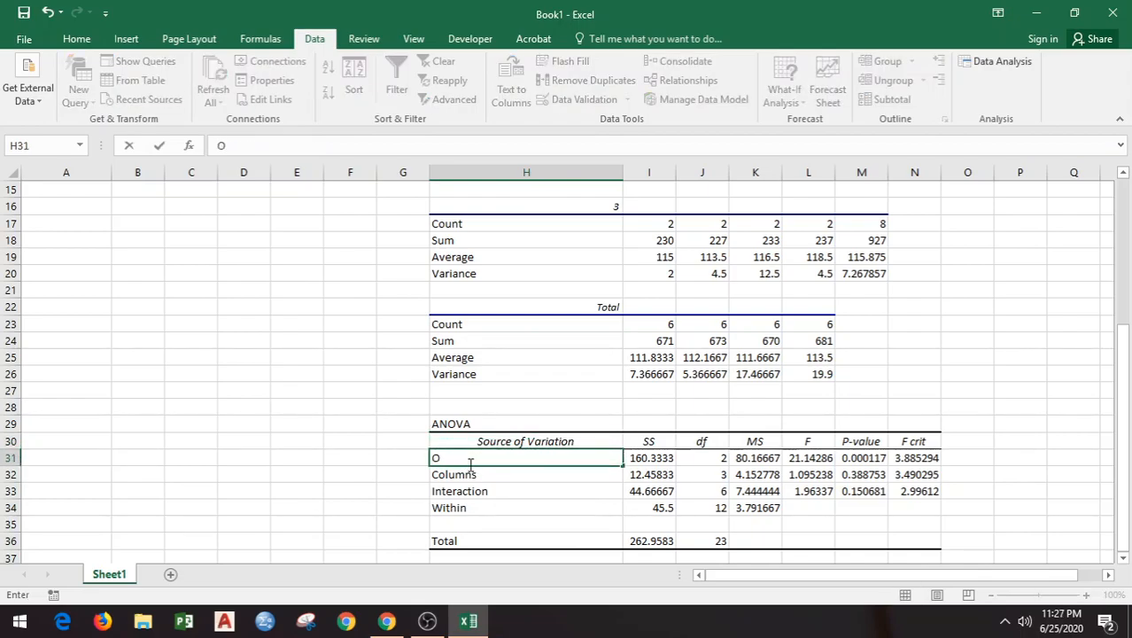
type("perator")
left_click(476, 472)
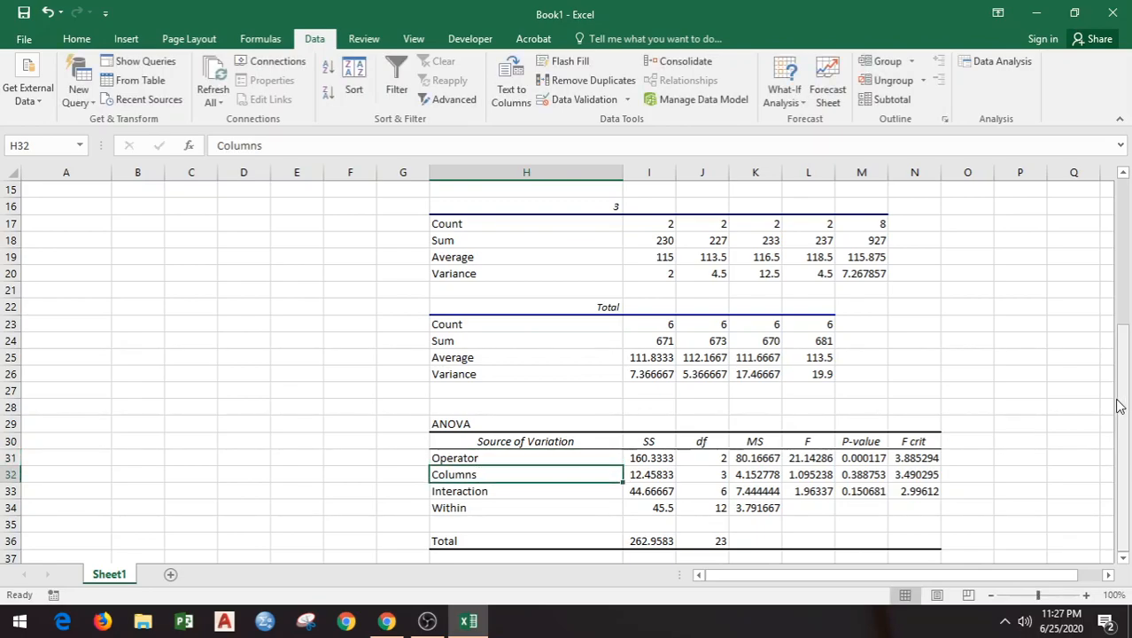
Recheck the data table's column factor and rename the Columns source label in H32 to Machine.
left_click_drag(1119, 405, 1121, 257)
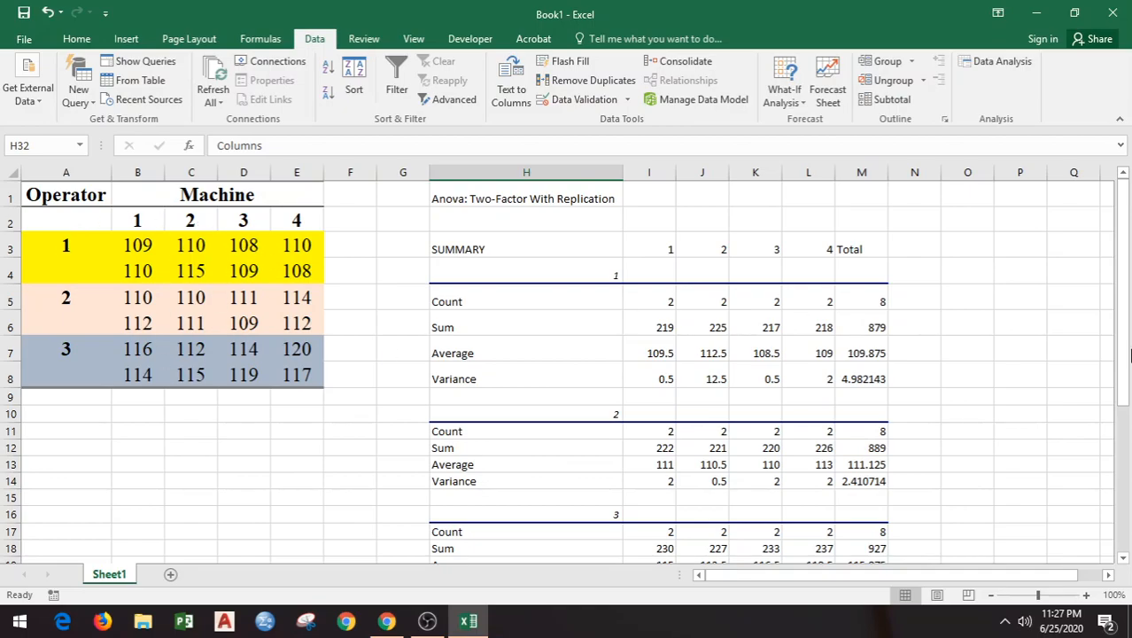
left_click_drag(1127, 330, 1129, 465)
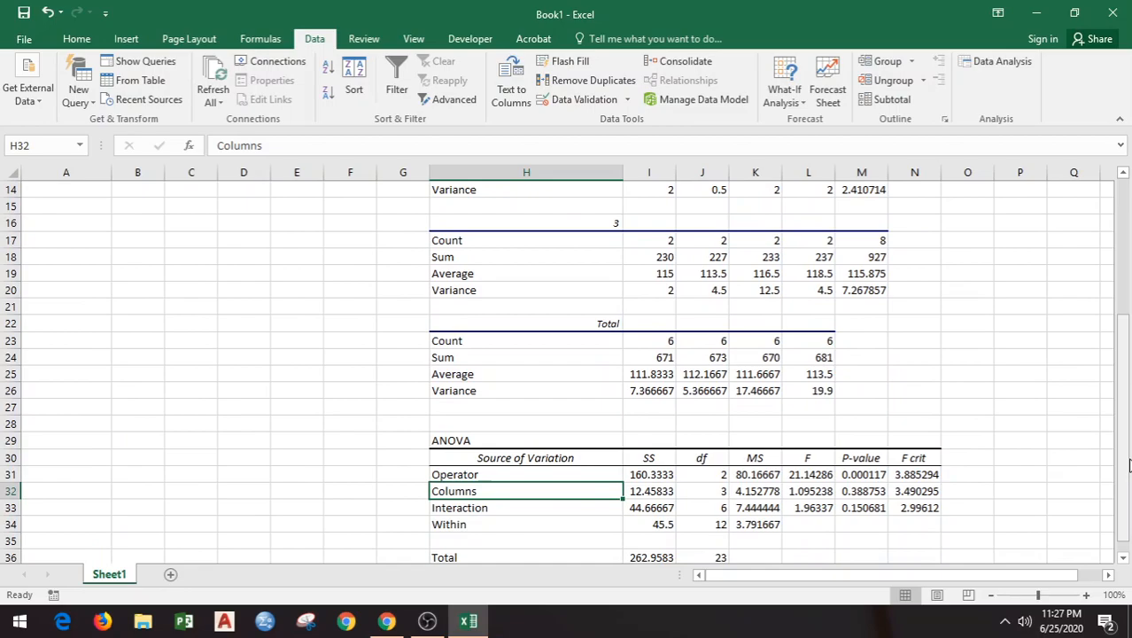
type("Machine")
left_click(467, 507)
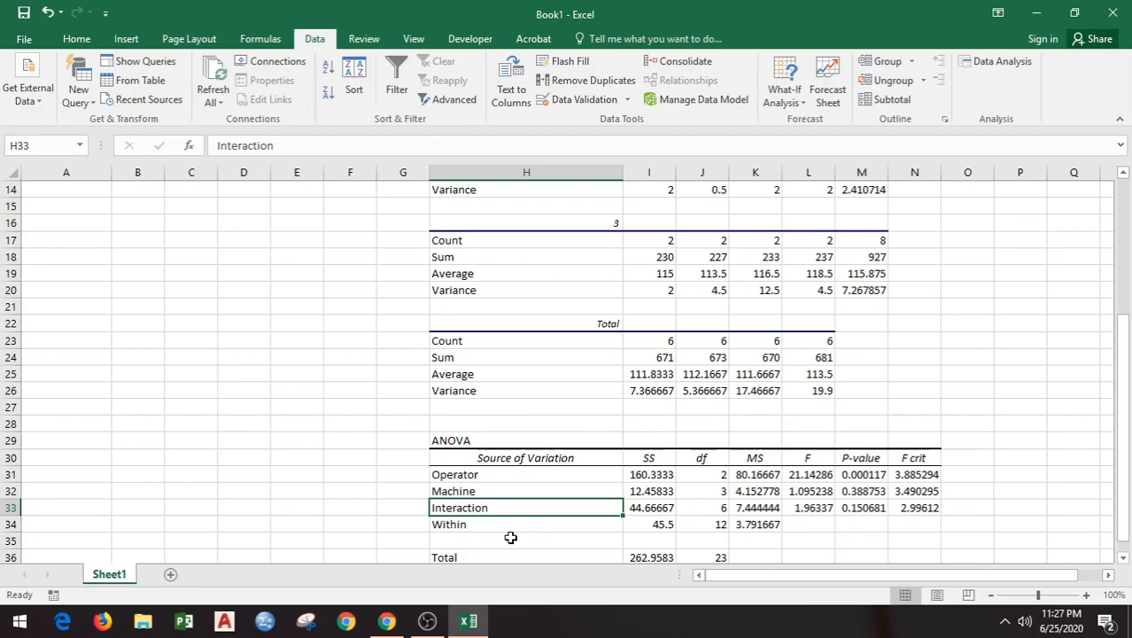
Review the Operator, Machine, Interaction and Within sources of variation in the ANOVA table.
left_click(491, 523)
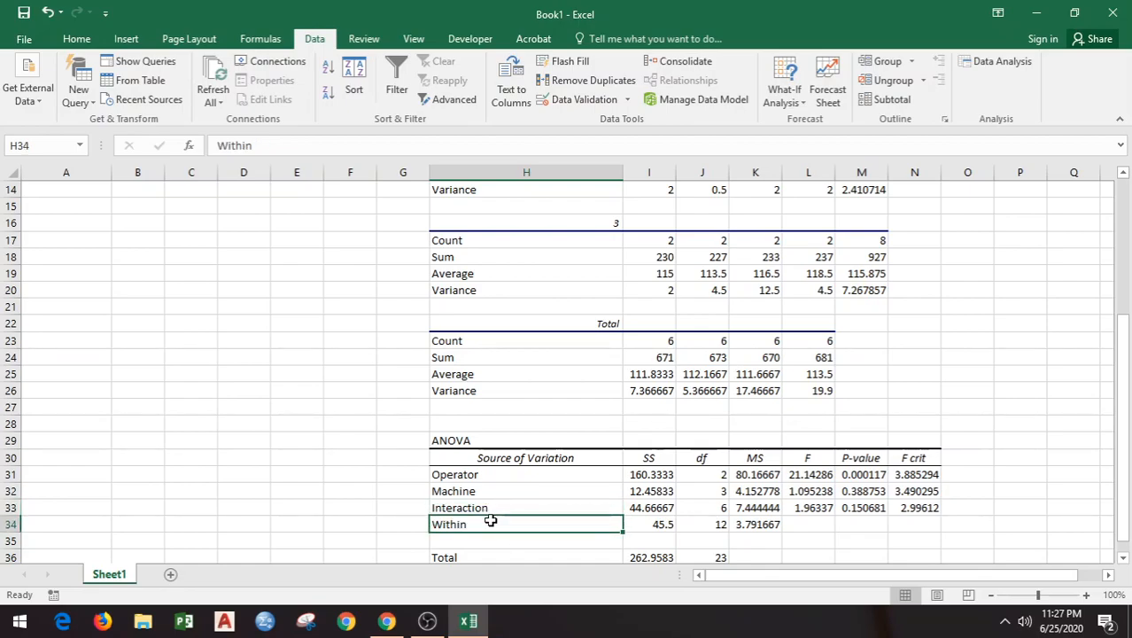
left_click_drag(1130, 406, 1127, 461)
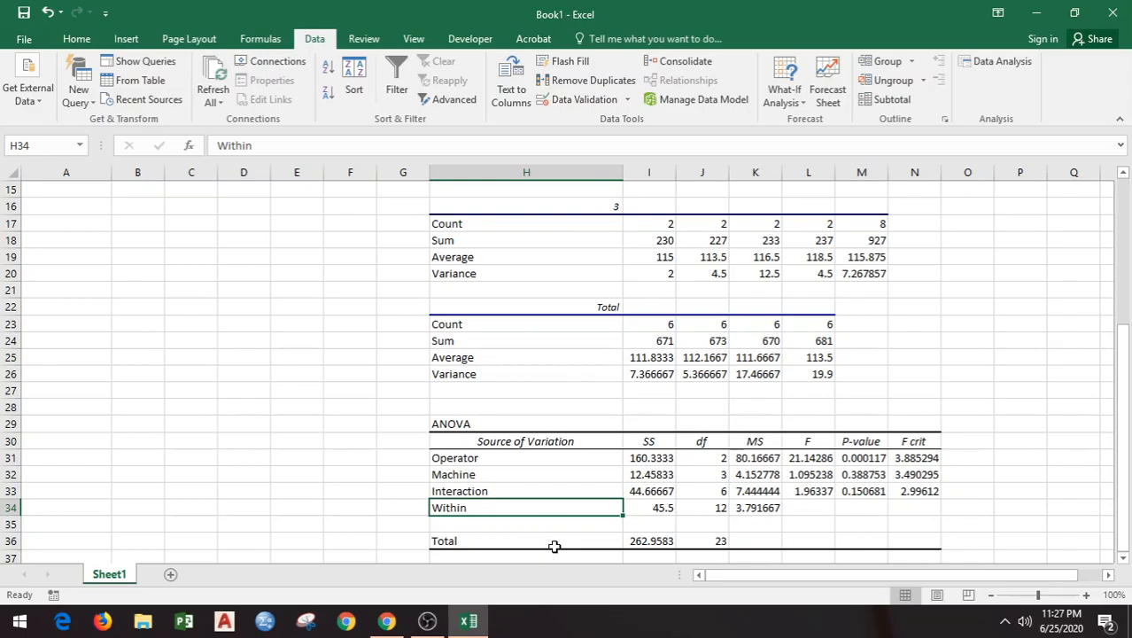
left_click(479, 461)
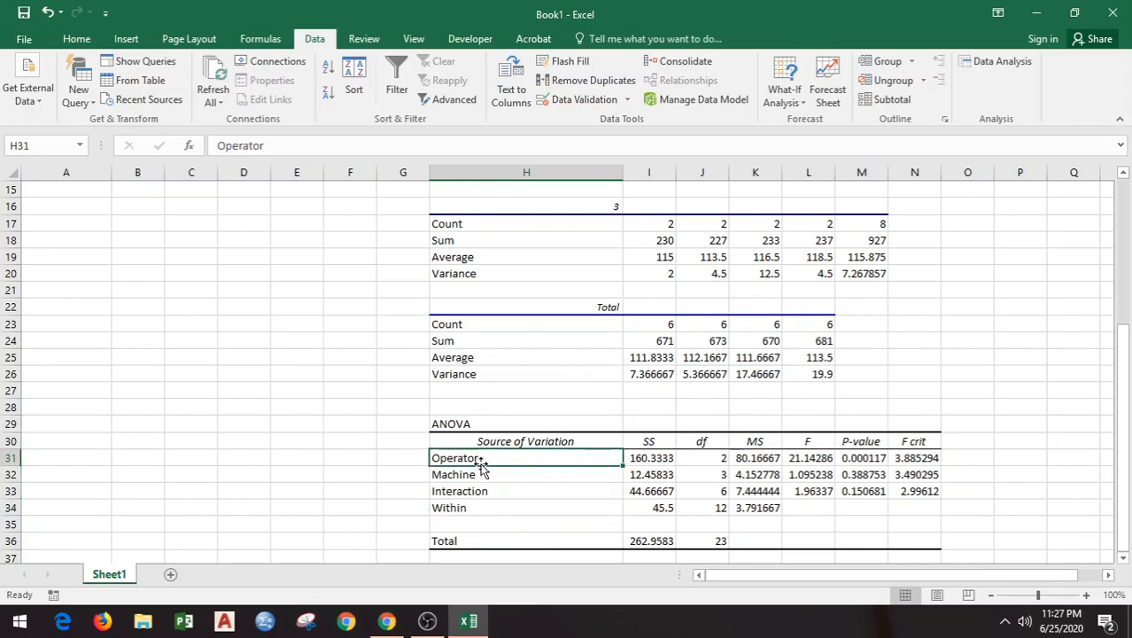
left_click(477, 477)
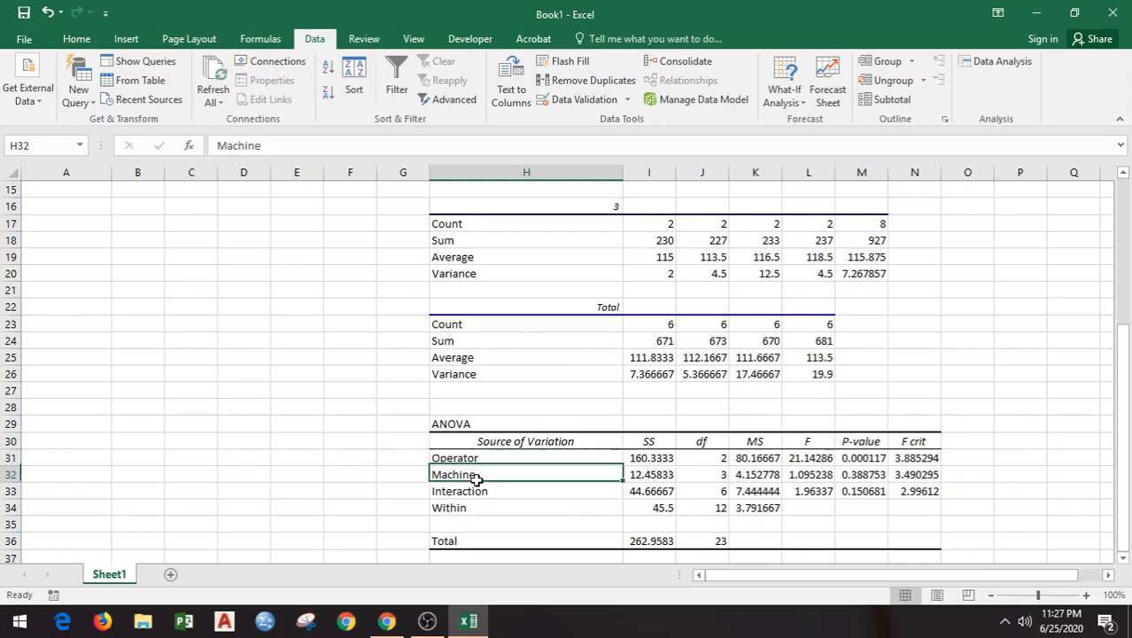
left_click(486, 494)
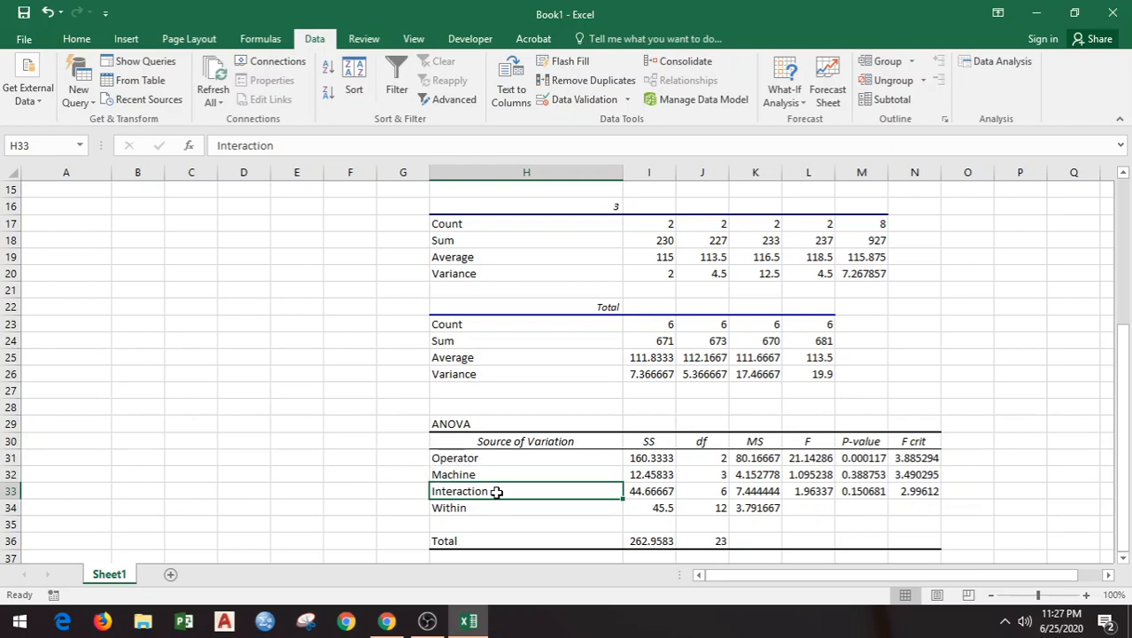
left_click(462, 508)
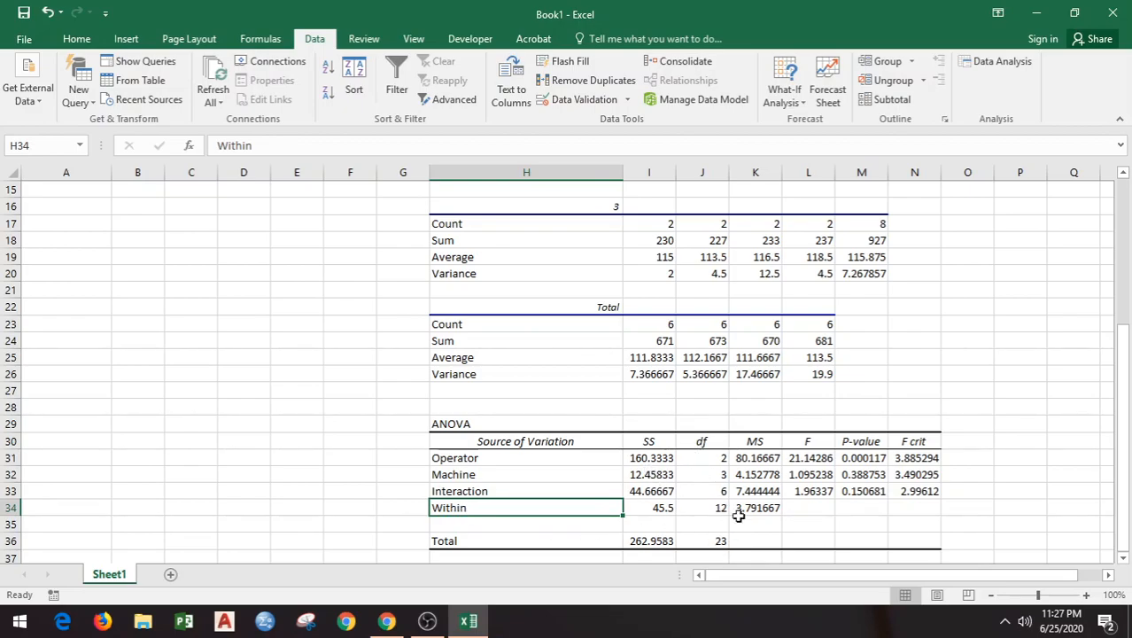
Examine the ANOVA F statistics and P-values, comparing the operator's with F crit and the α stated in the Google Docs problem.
left_click_drag(803, 457, 801, 491)
left_click(812, 457)
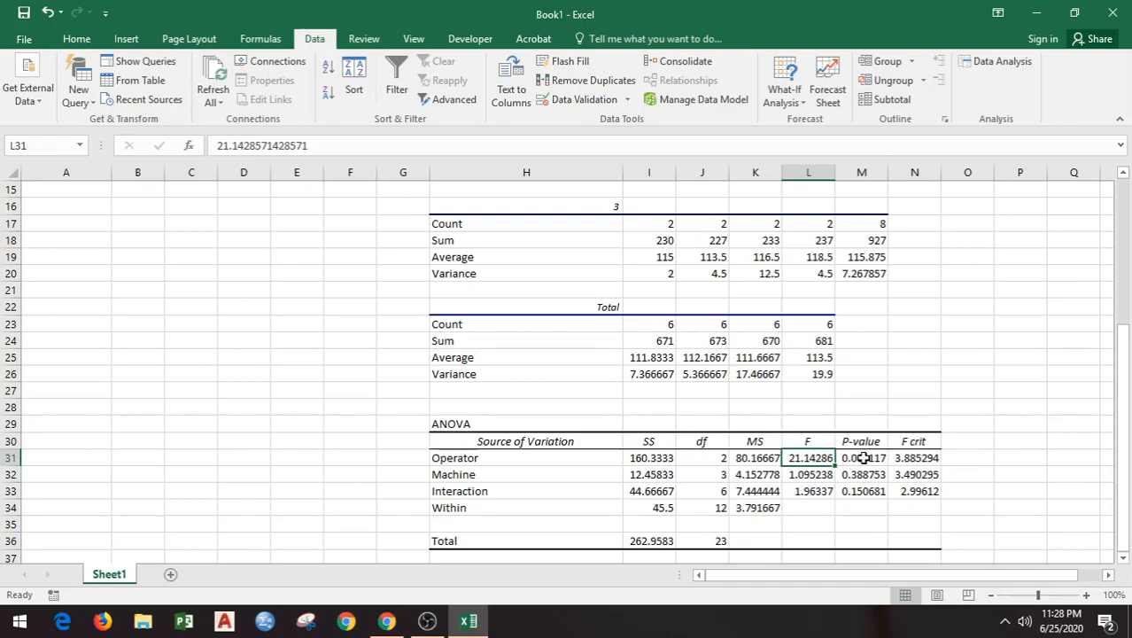
left_click_drag(864, 458, 863, 504)
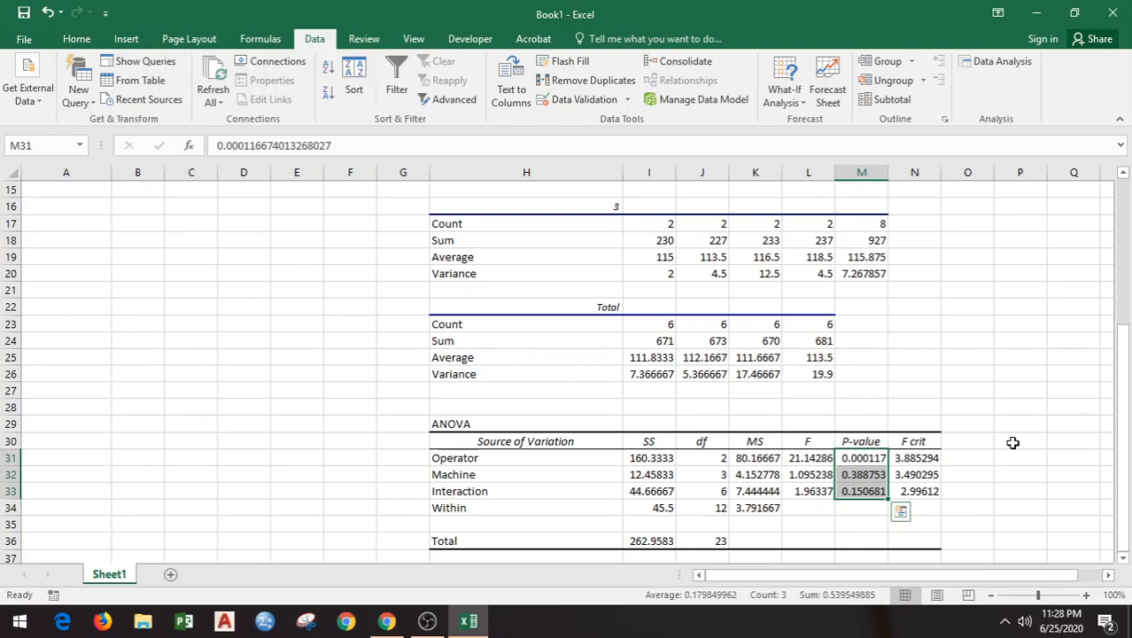
left_click(1013, 442)
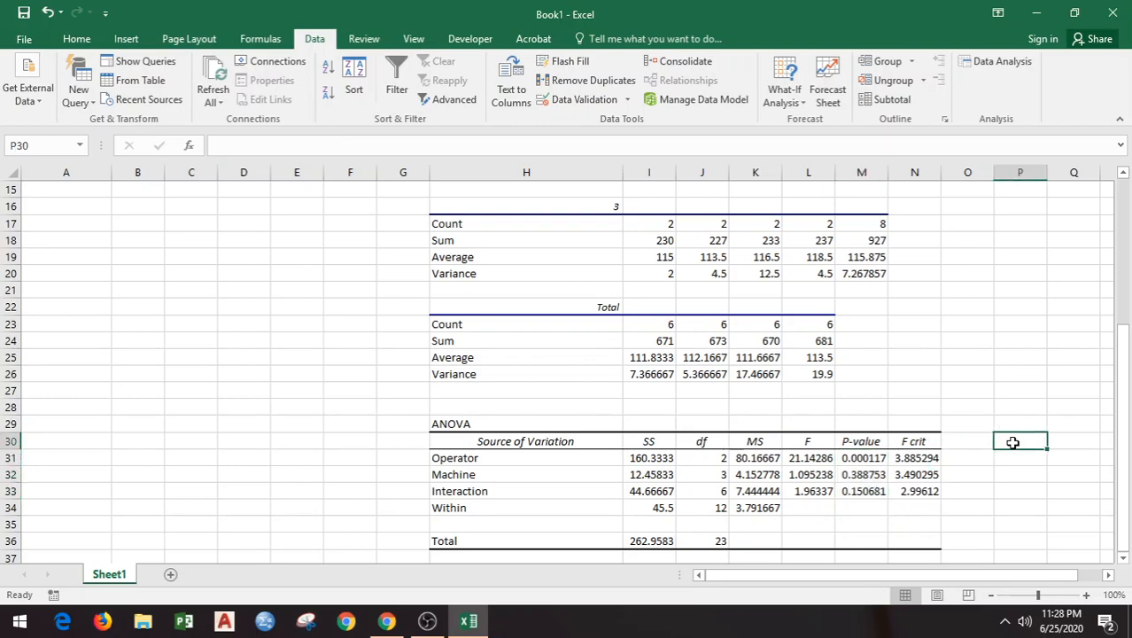
left_click(823, 458)
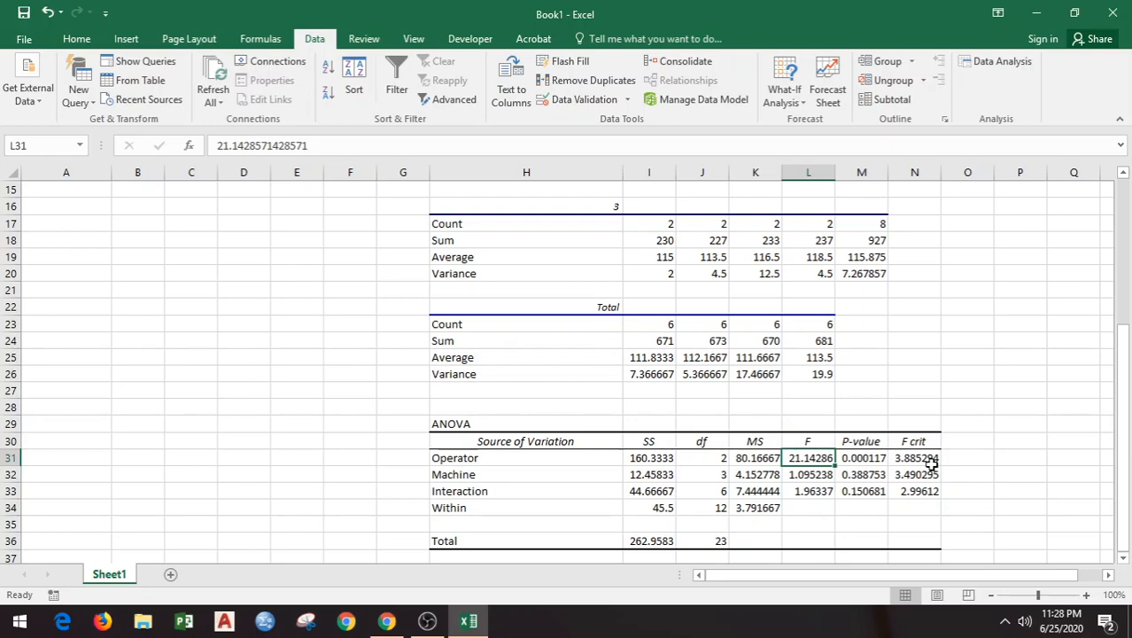
left_click(872, 461)
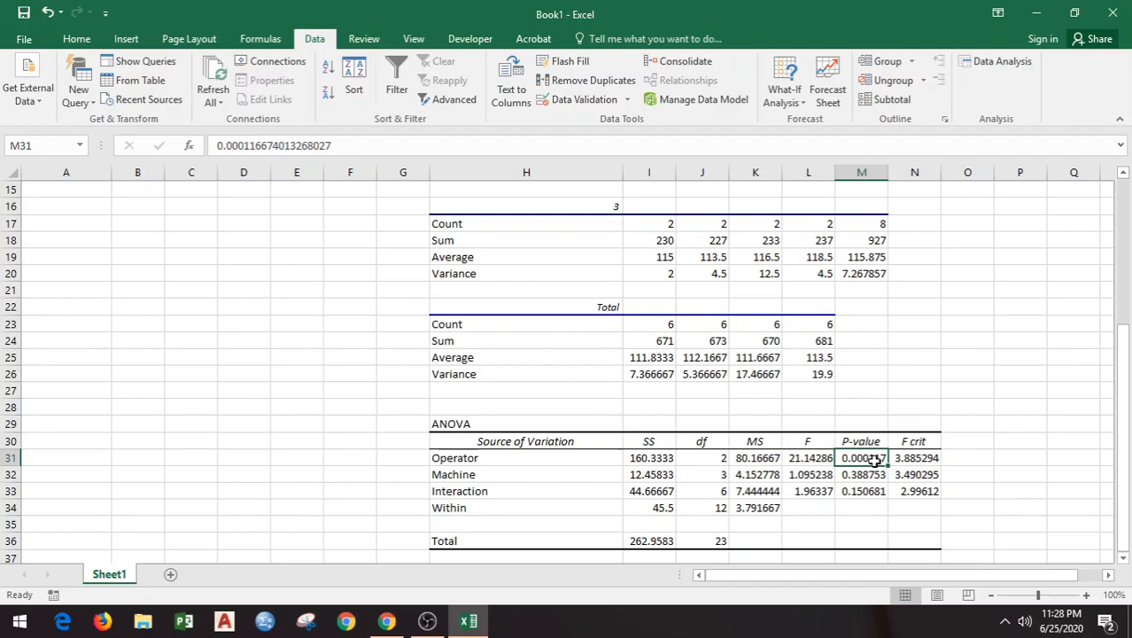
left_click(386, 621)
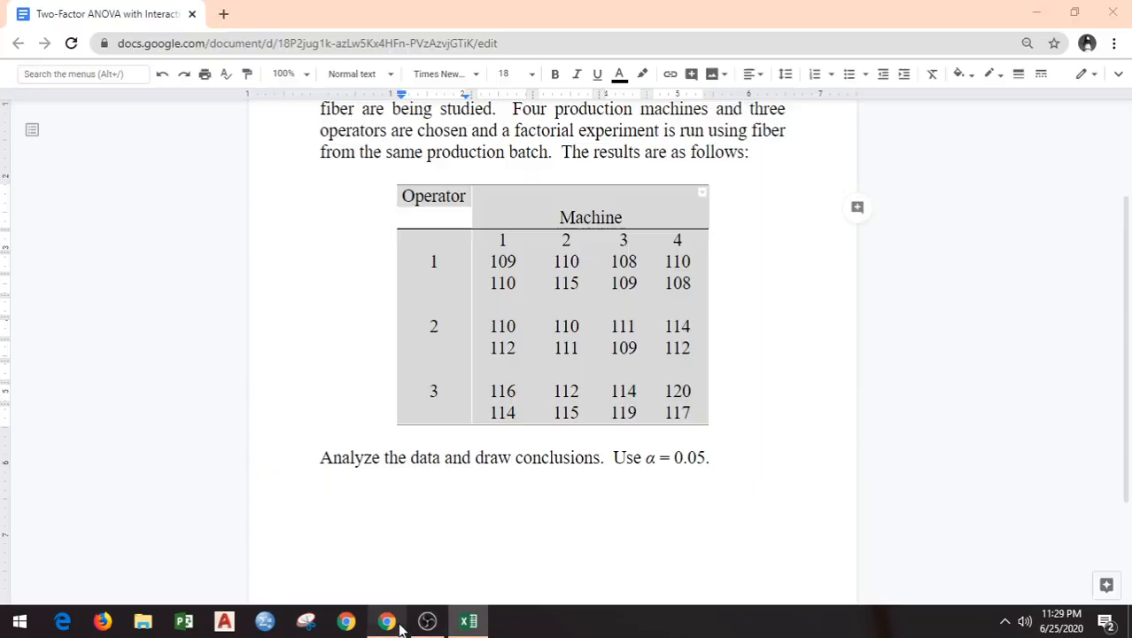
left_click(466, 621)
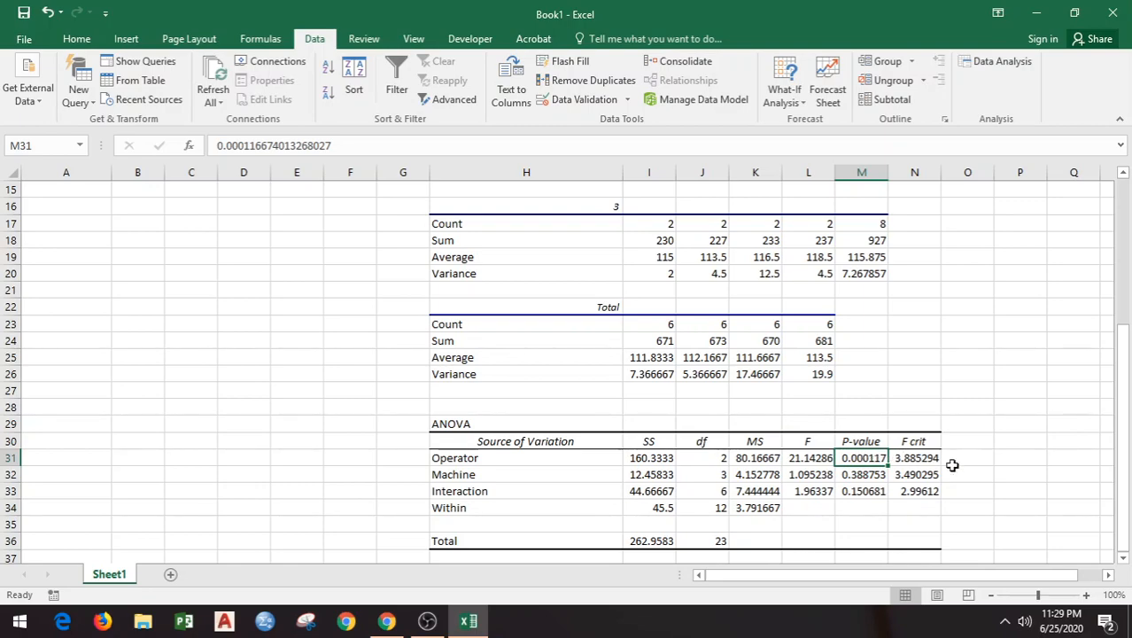
Enter Significant in cell P31, beside the Operator row of the ANOVA table.
left_click(1015, 459)
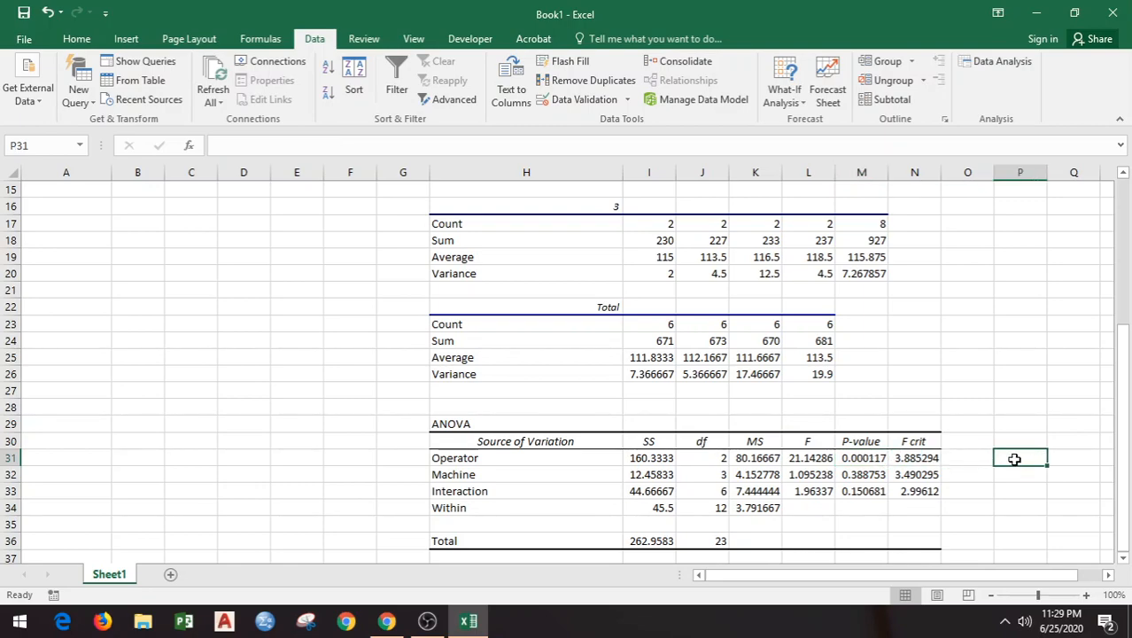
type("Si")
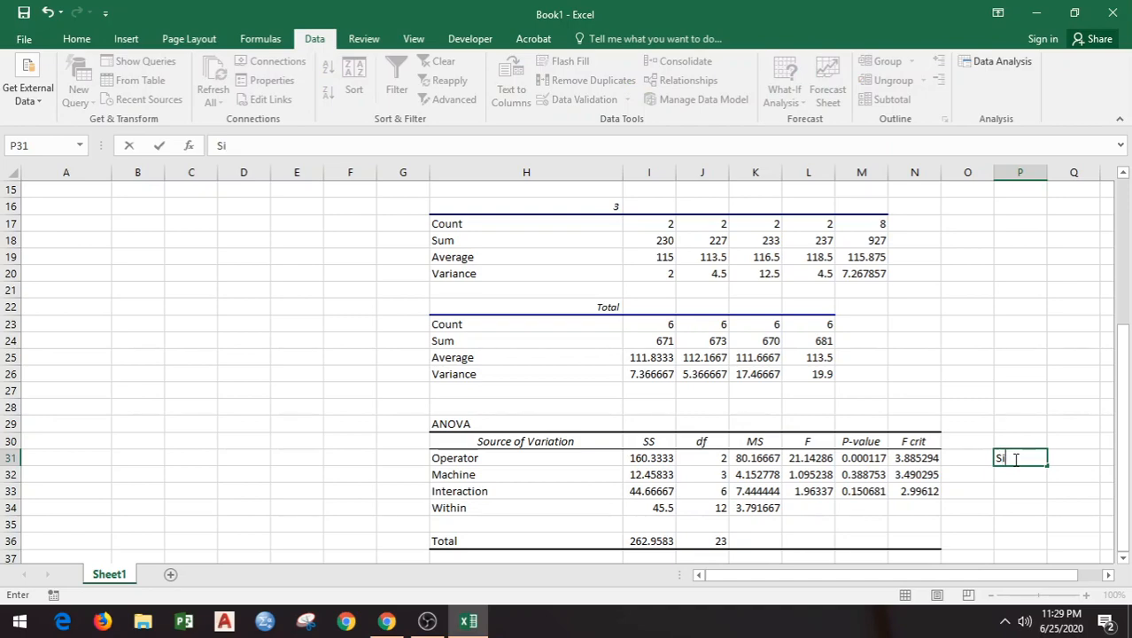
type("gnificant")
key("Return")
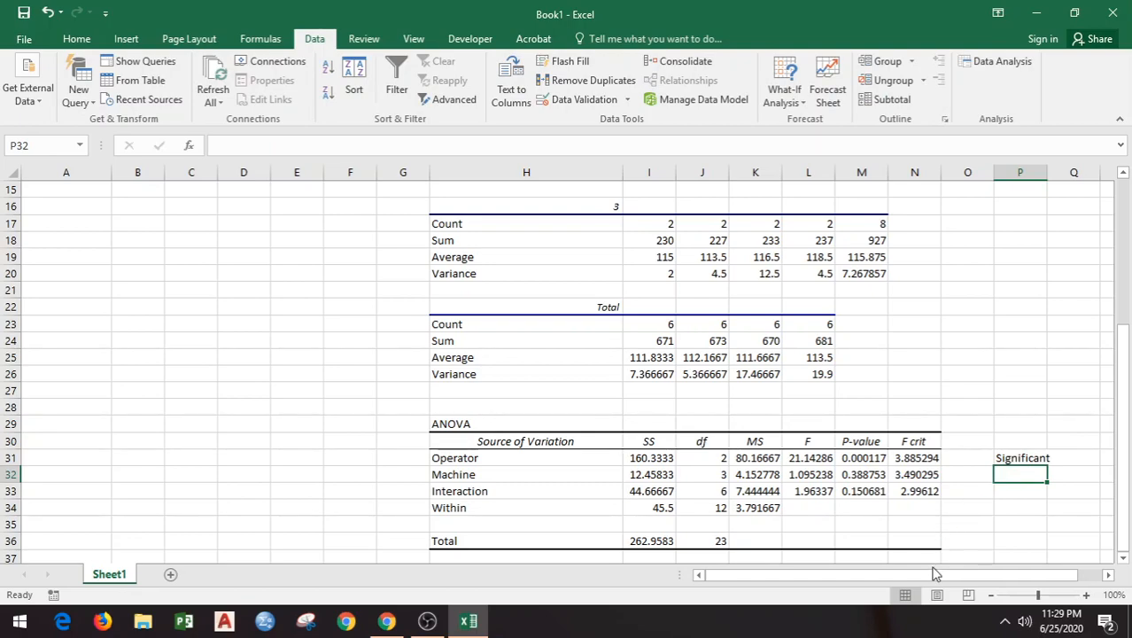
Check the Machine row's F and P-value, enter Not significant in cell P32, and fit column P's width to its text.
mouse_move(1124, 461)
left_mouse_down()
mouse_move(1127, 364)
mouse_move(1127, 451)
left_mouse_up()
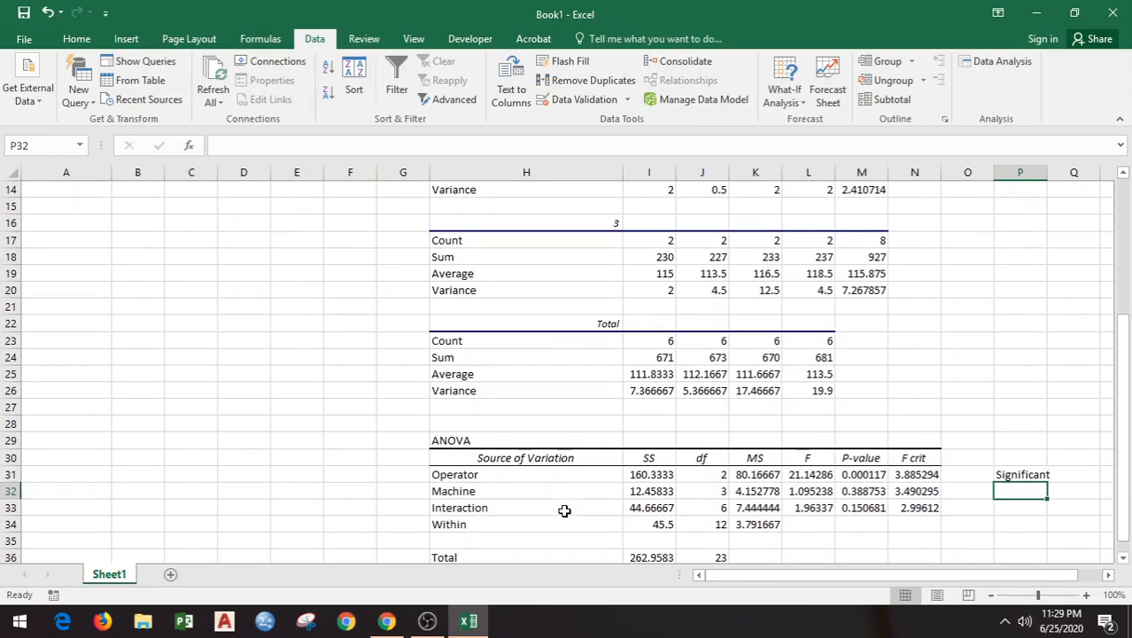
left_click(483, 490)
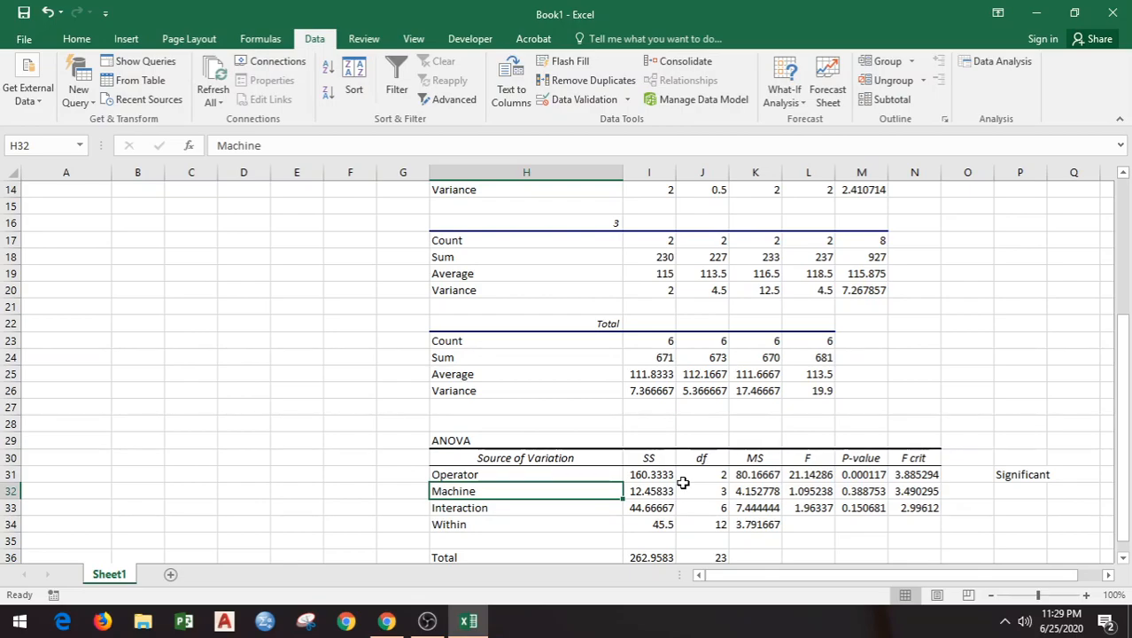
left_click(825, 495)
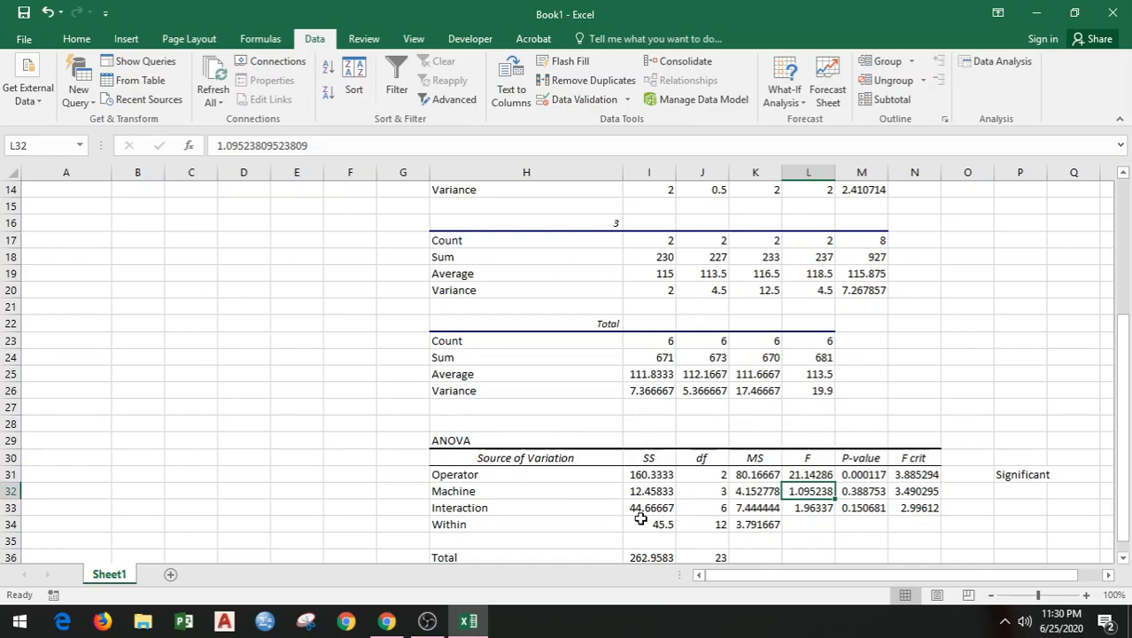
left_click(874, 495)
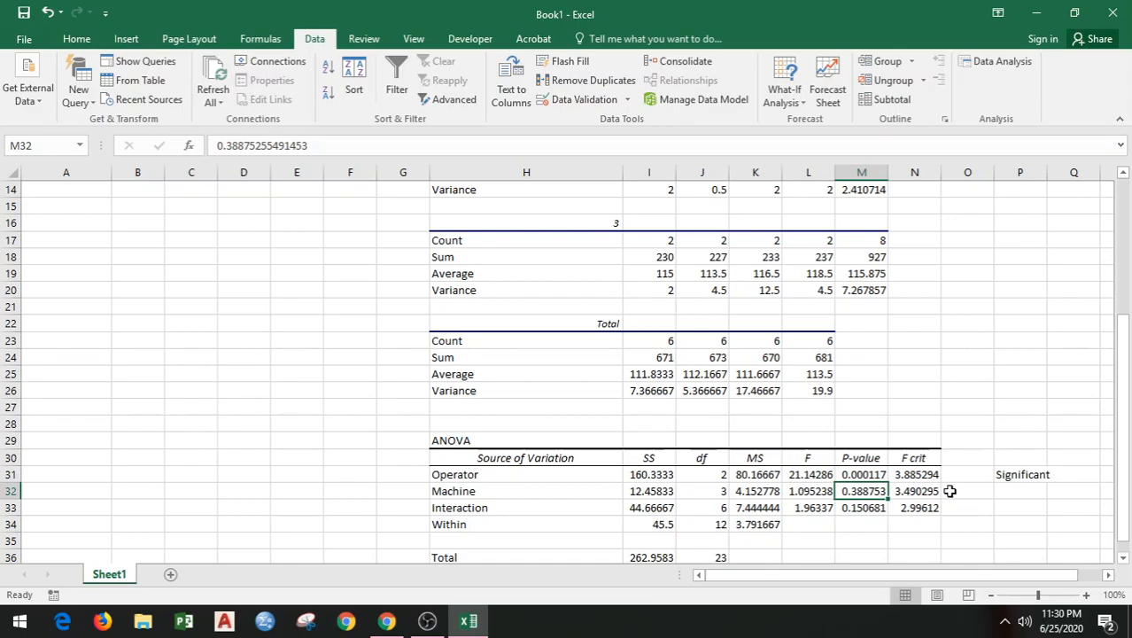
left_click(1031, 497)
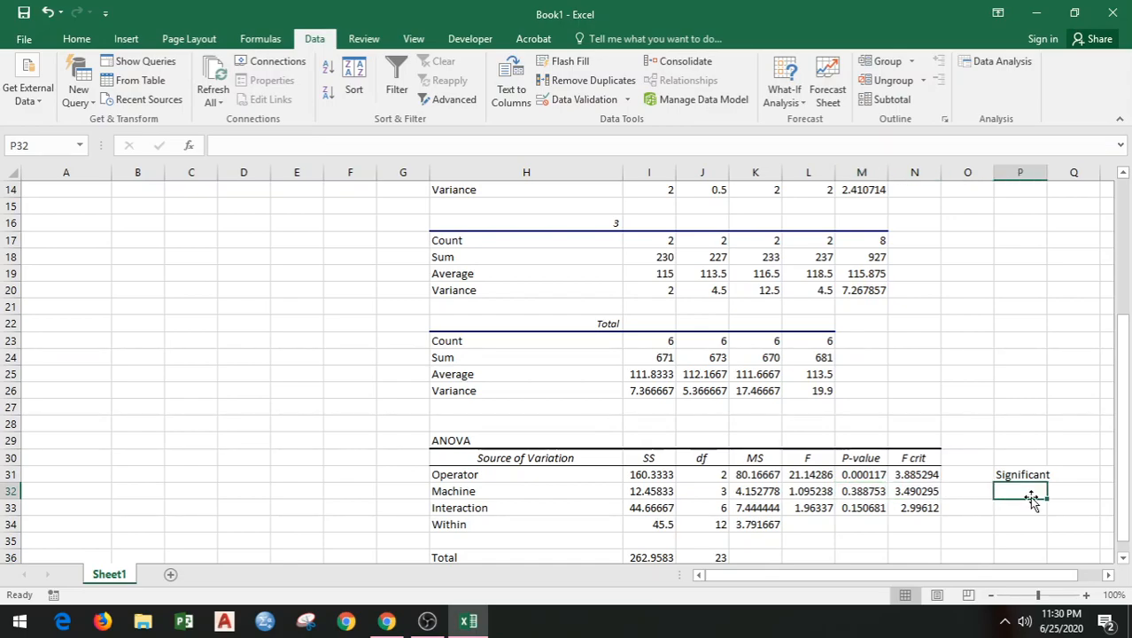
type("Not s")
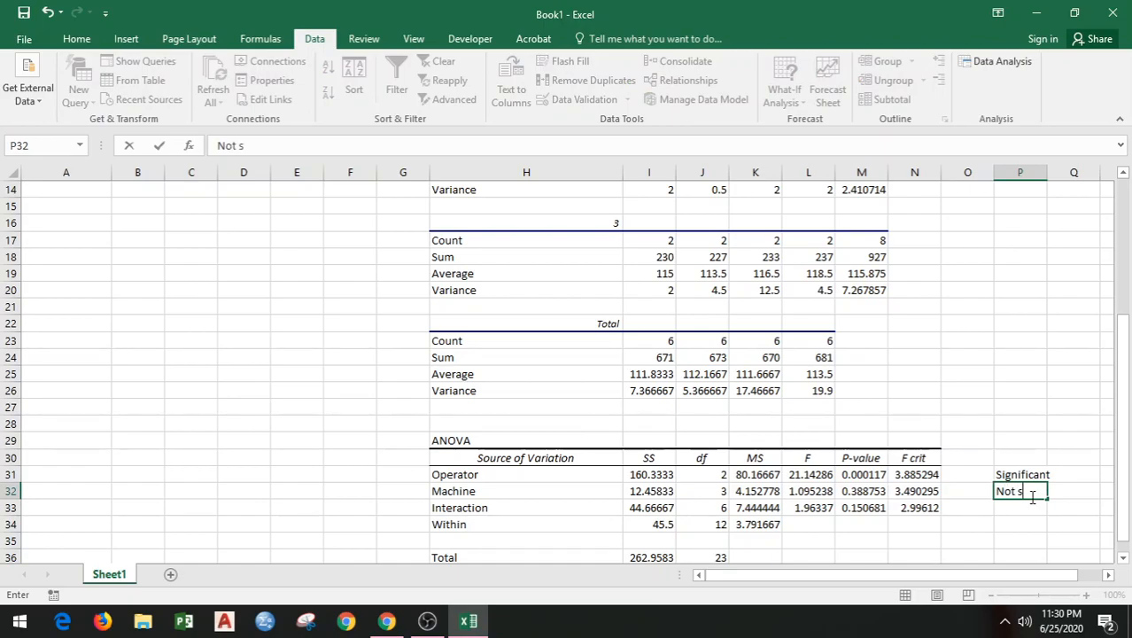
type("ignifican")
type("t")
key("Return")
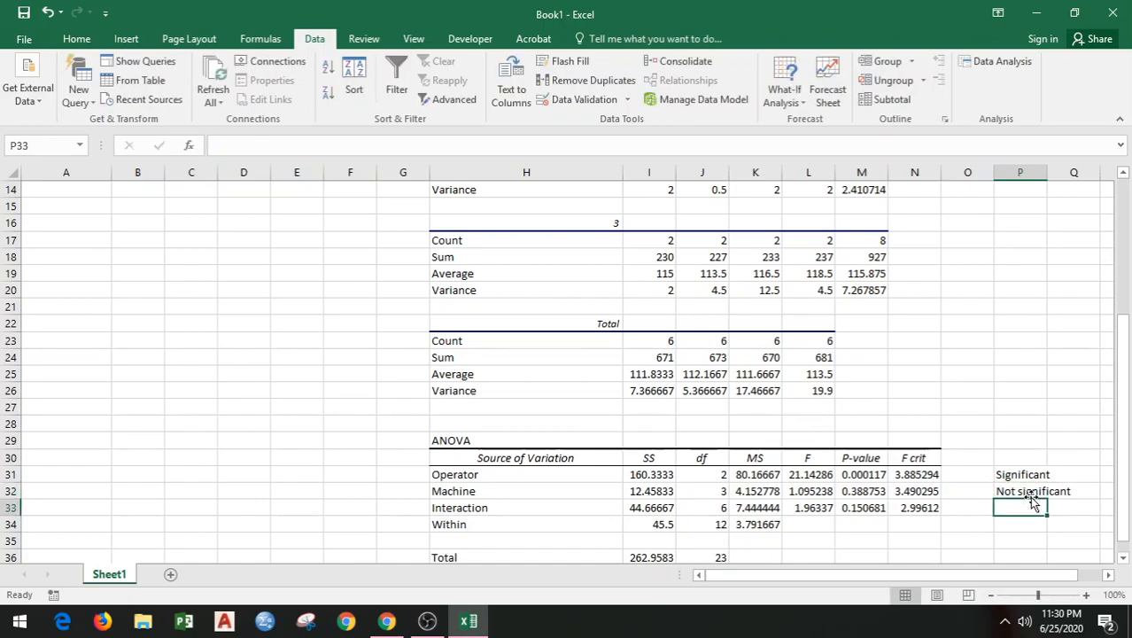
double_click(1048, 176)
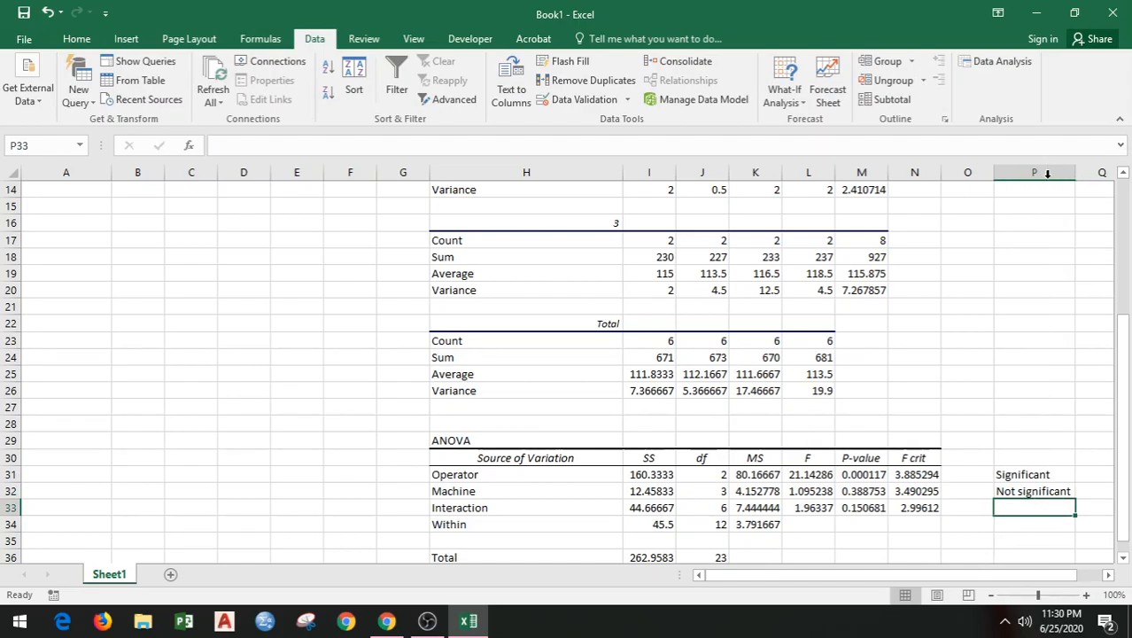
Check the Interaction row's F statistic against F crit and enter Not significant in cell P33.
left_click(1086, 594)
left_click(1086, 594)
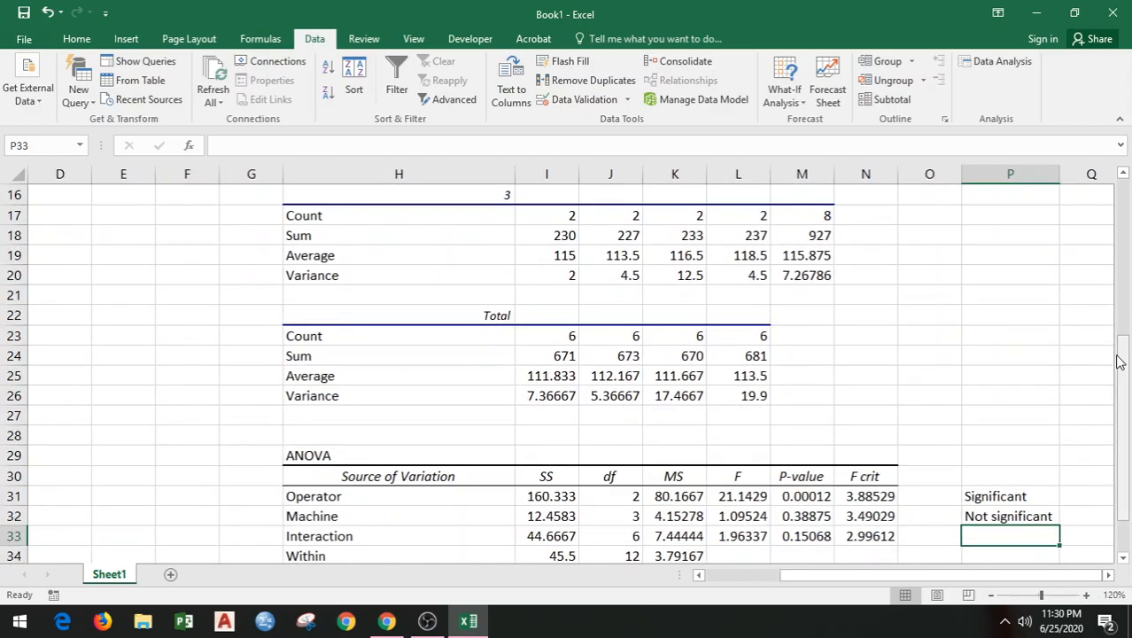
left_click_drag(1120, 361, 1121, 369)
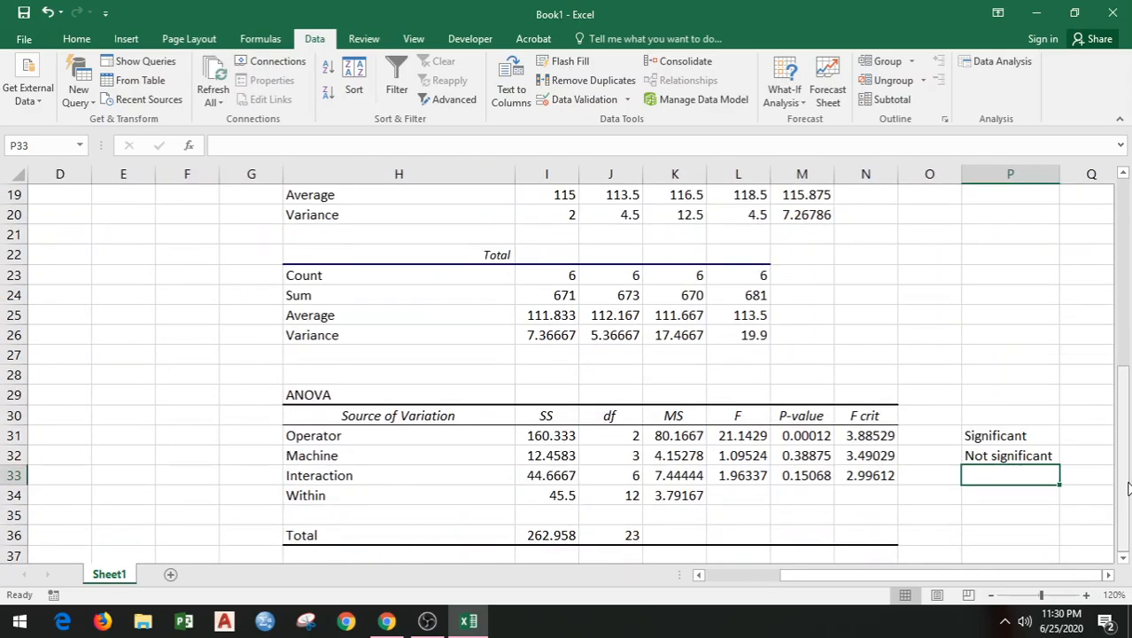
left_click(1086, 595)
left_click(1086, 594)
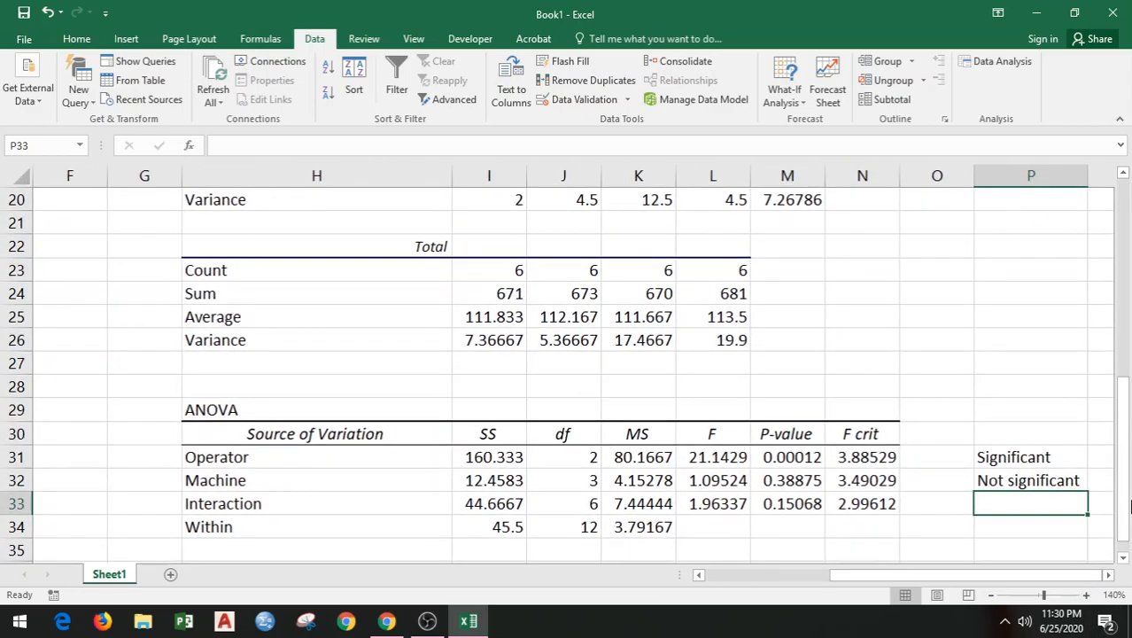
left_click_drag(1127, 465, 1127, 474)
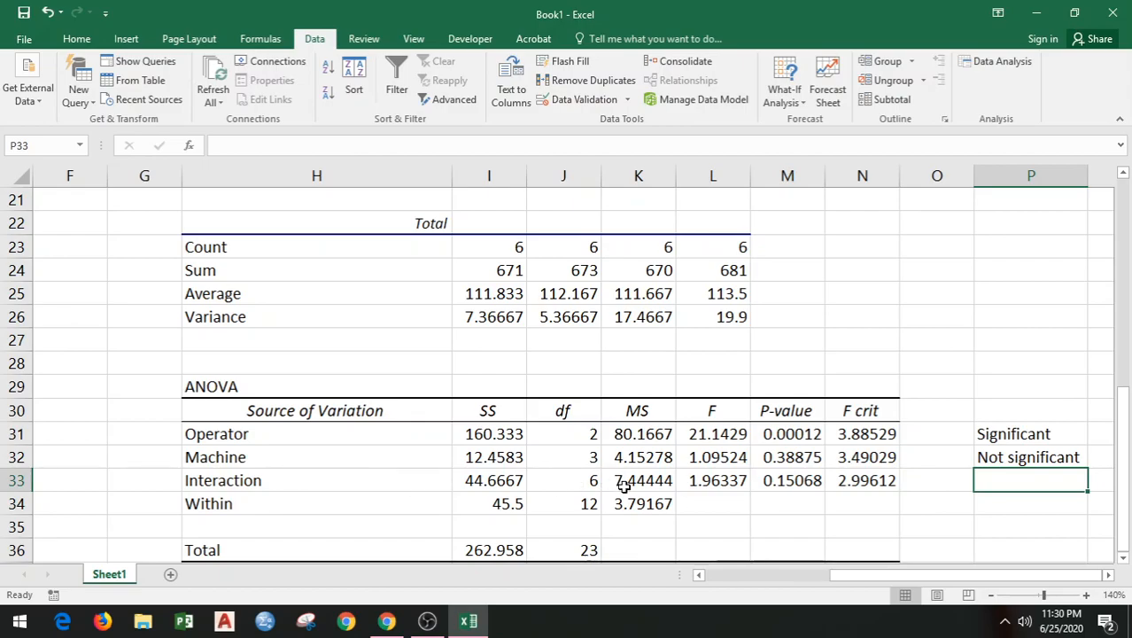
left_click(724, 483)
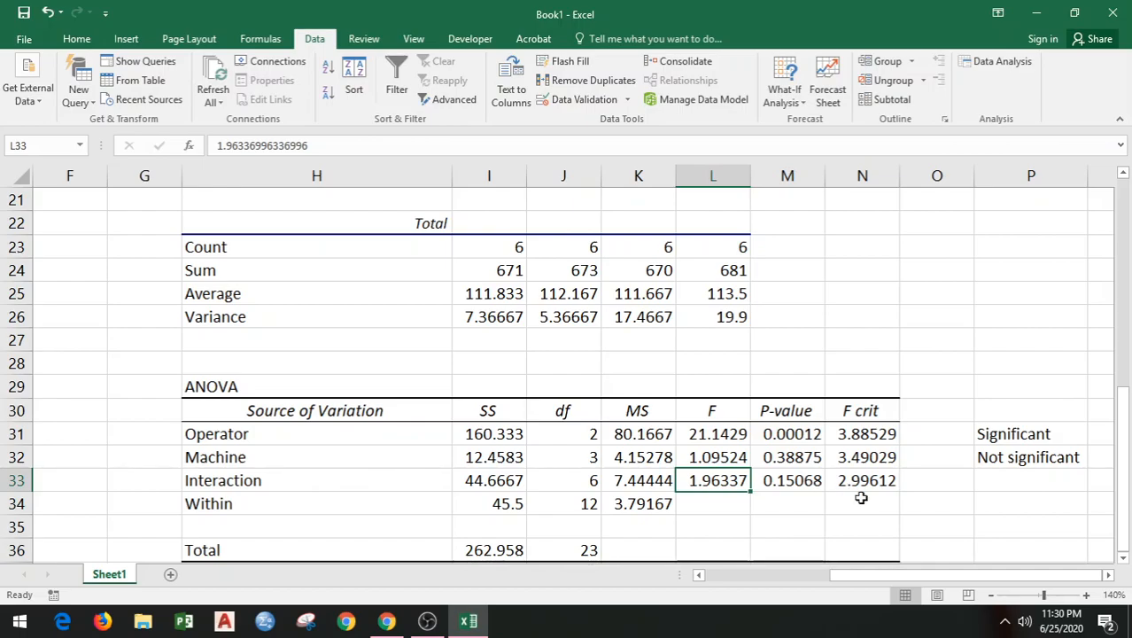
left_click(1027, 483)
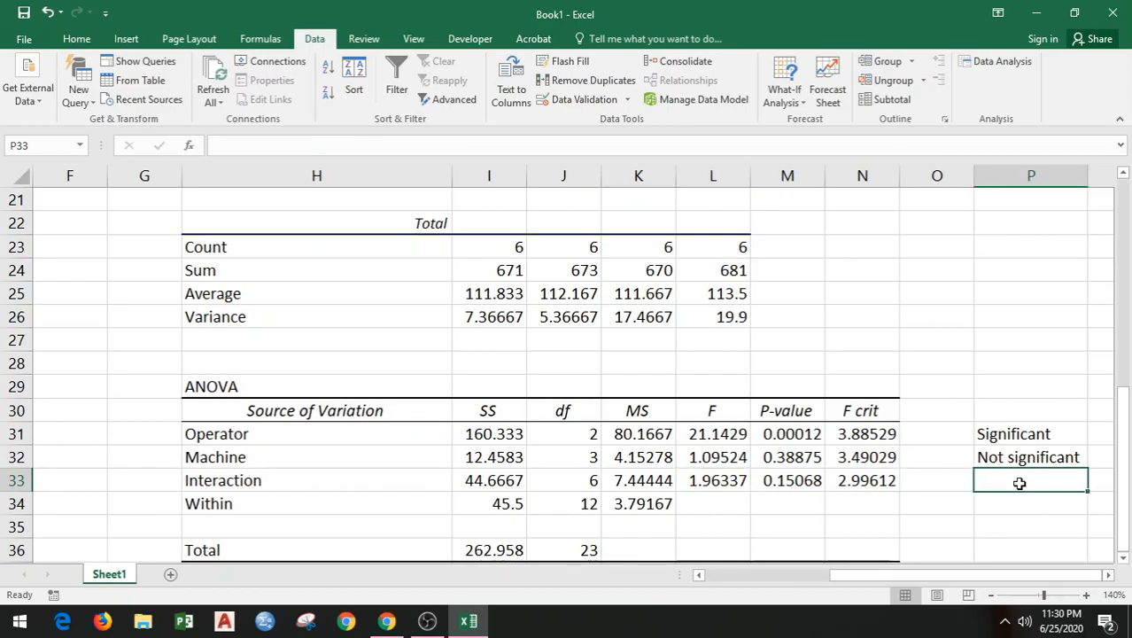
type("Not s")
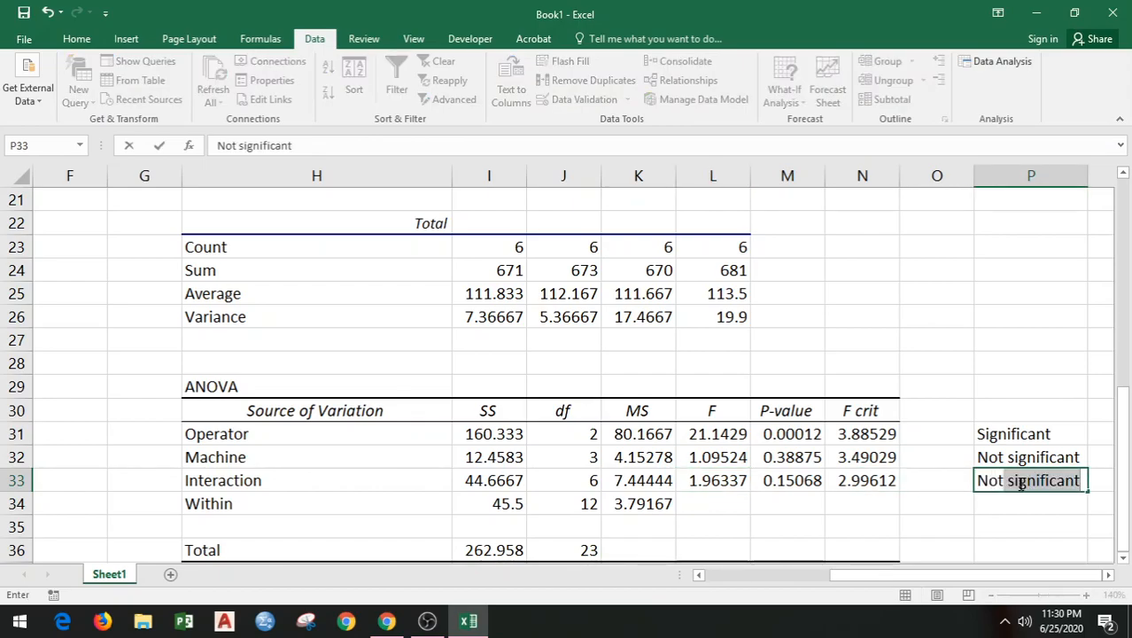
key("Return")
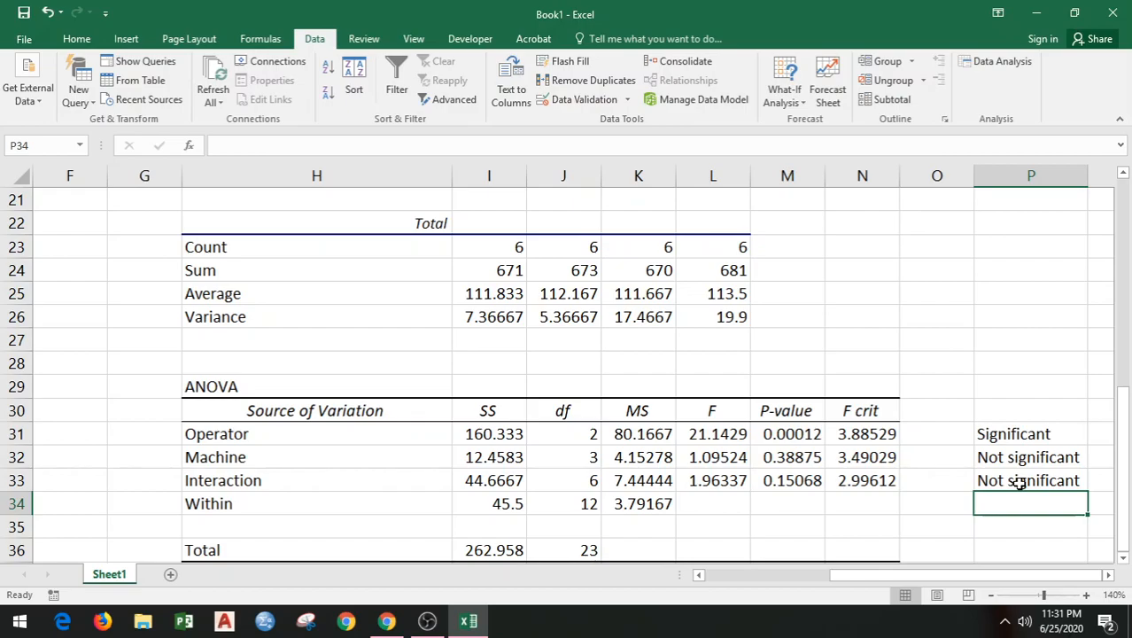
left_click(306, 433)
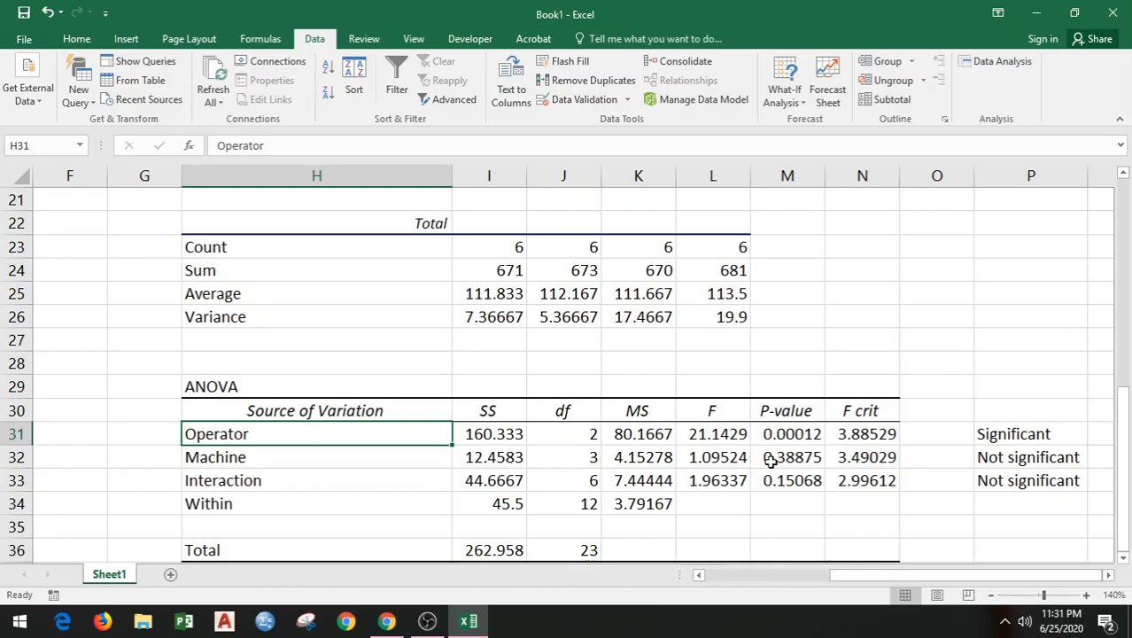
left_click(991, 595)
left_click(991, 595)
left_click(991, 595)
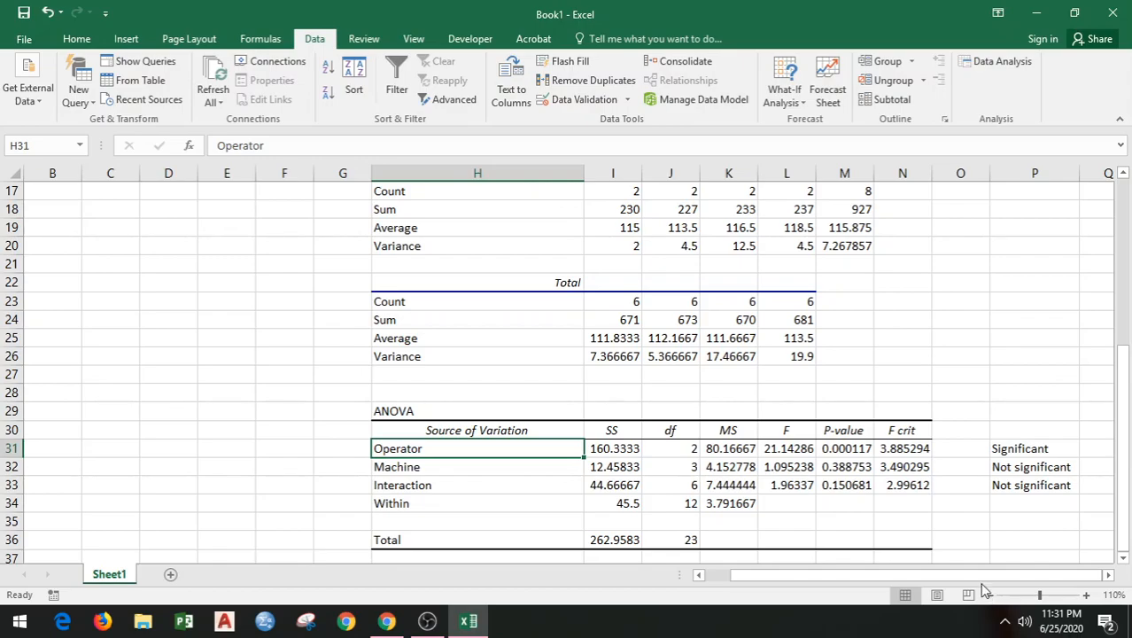
left_click(425, 622)
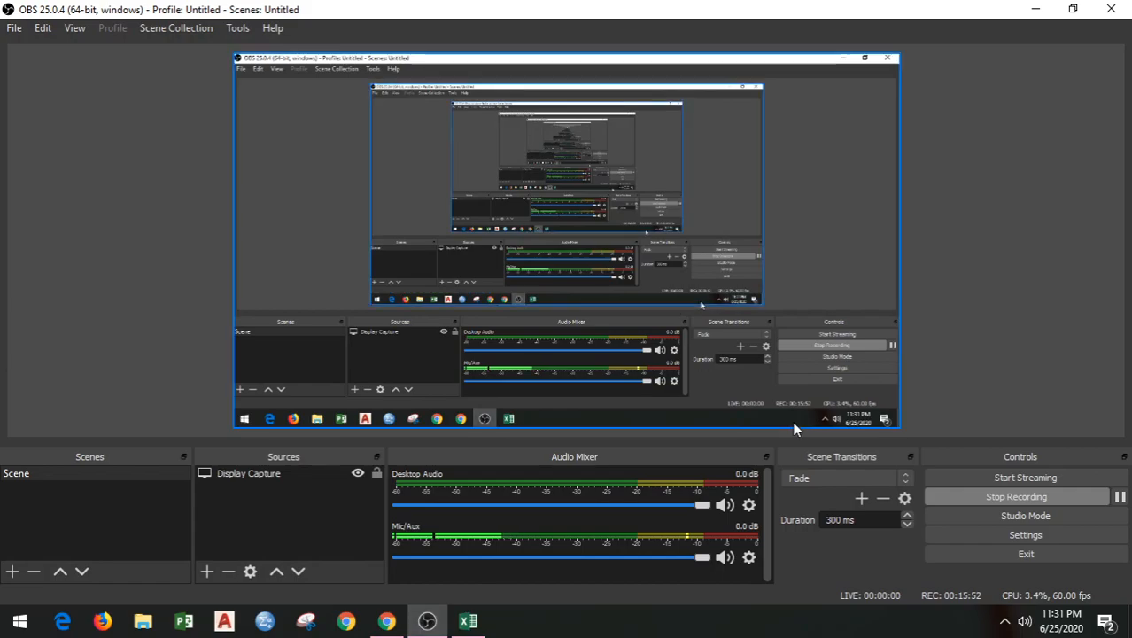